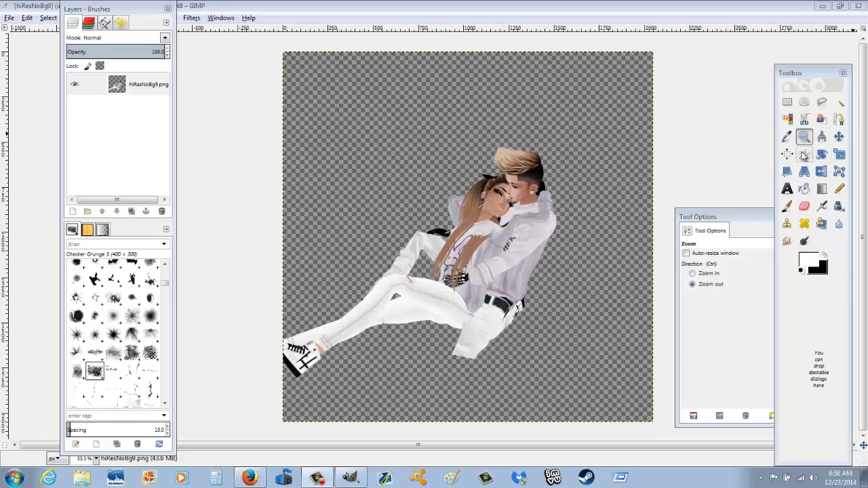
# Crop the image to a portrait area around the couple and zoom in to check it
pyautogui.click(804, 155)
pyautogui.moveTo(409, 110)
pyautogui.mouseDown()
pyautogui.moveTo(583, 366)
pyautogui.moveTo(423, 129)
pyautogui.mouseUp()
pyautogui.click(436, 204)
pyautogui.press('Return')
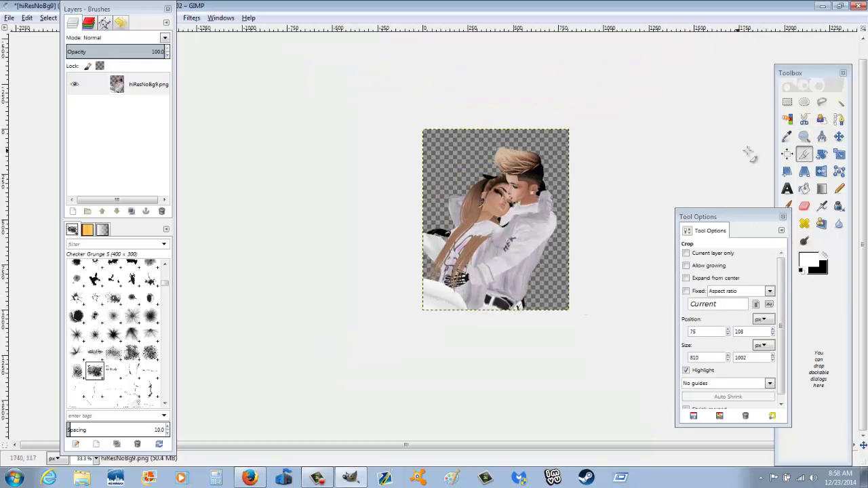
pyautogui.click(805, 136)
pyautogui.click(549, 320)
# Apply two narrower crops that tighten the frame around the couple
pyautogui.click(804, 154)
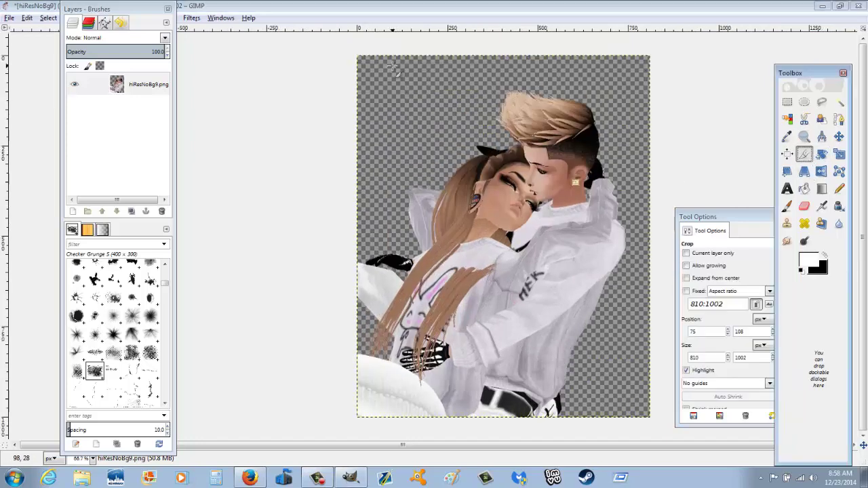
pyautogui.moveTo(388, 68); pyautogui.dragTo(650, 383)
pyautogui.press('Return')
pyautogui.moveTo(392, 66); pyautogui.dragTo(630, 417)
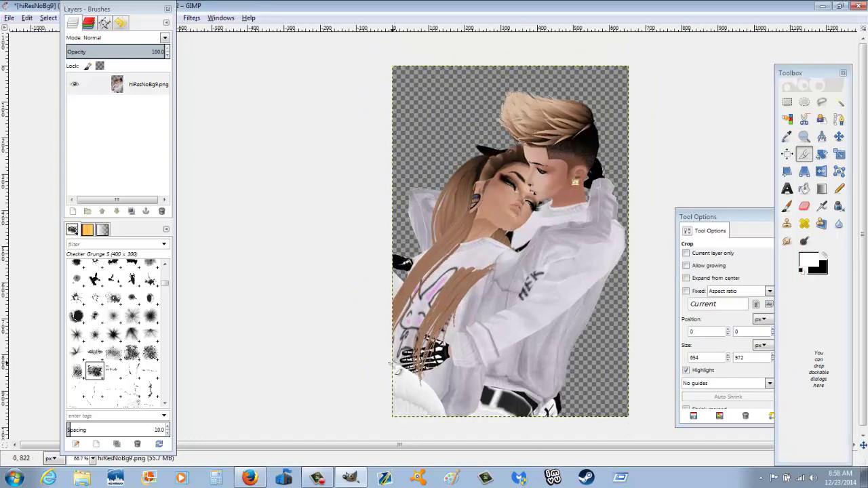
pyautogui.press('Return')
# Check the whole picture, crop away the left edge, and zoom back in on the couple
pyautogui.click(805, 136)
pyautogui.click(510, 247)
pyautogui.click(707, 284)
pyautogui.click(557, 201)
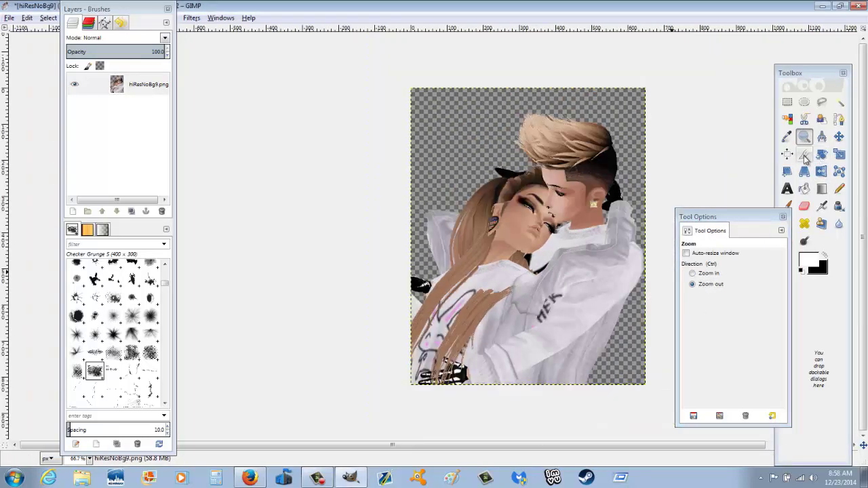
pyautogui.click(805, 154)
pyautogui.moveTo(426, 92); pyautogui.dragTo(635, 376)
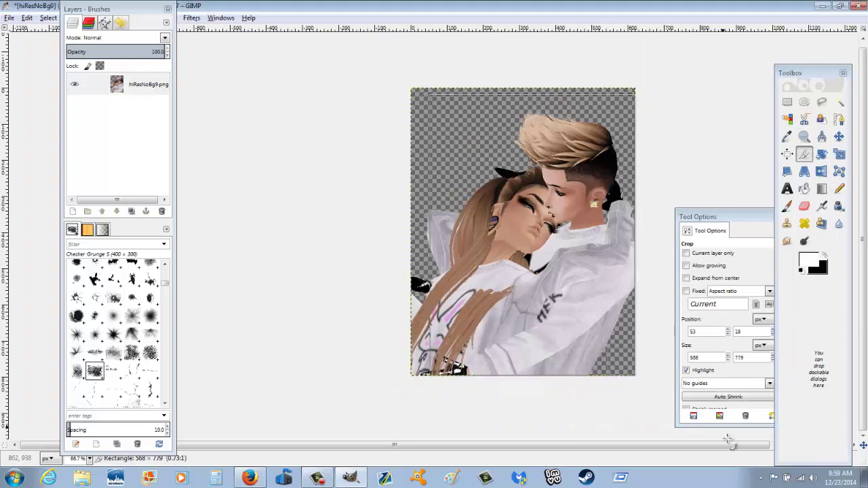
pyautogui.press('Return')
pyautogui.click(805, 136)
pyautogui.click(565, 265)
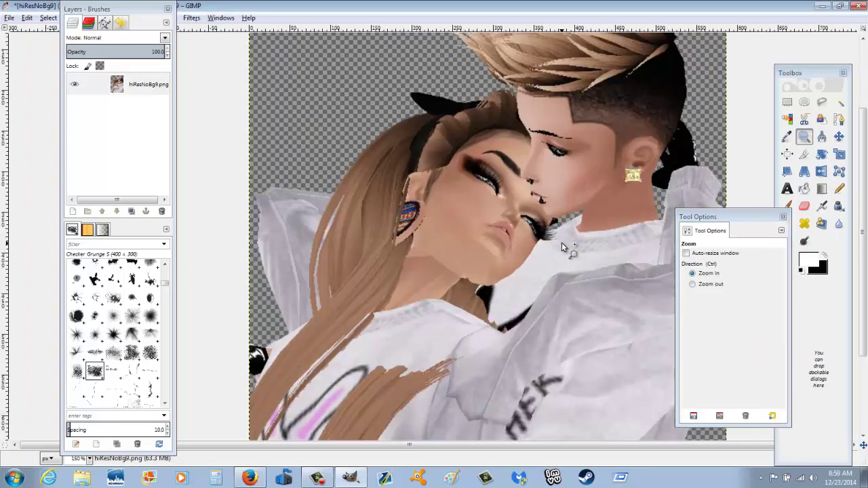
# Add a new transparent layer above the photo, restoring it from Undo History after an accidental undo
pyautogui.click(561, 242)
pyautogui.click(73, 211)
pyautogui.press('Return')
pyautogui.moveTo(758, 217); pyautogui.dragTo(750, 272)
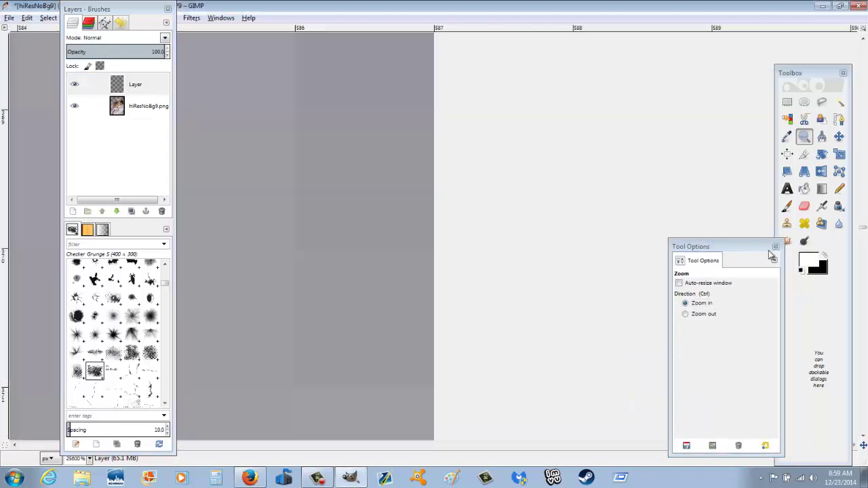
pyautogui.hotkey('ctrl', 'z')
pyautogui.click(119, 23)
pyautogui.click(102, 187)
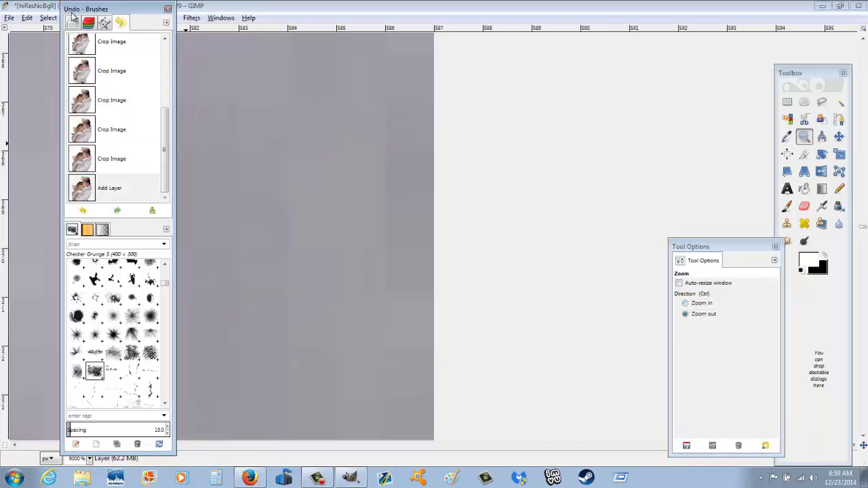
pyautogui.click(73, 22)
pyautogui.click(266, 238)
pyautogui.hscroll(-5, 470, 250)
pyautogui.scroll(2, 400, 269)
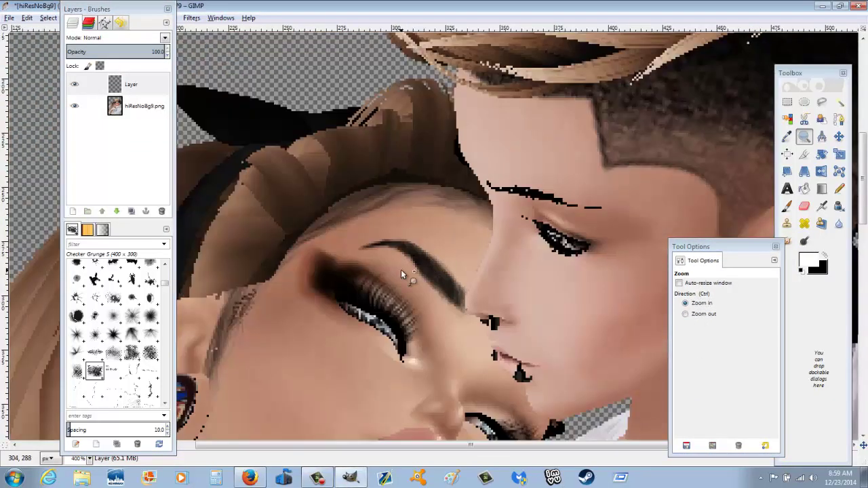
# Paint a thin black line along the girl's nose with a soft round brush at size 5.60
pyautogui.press('p')
pyautogui.moveTo(754, 346); pyautogui.dragTo(698, 344)
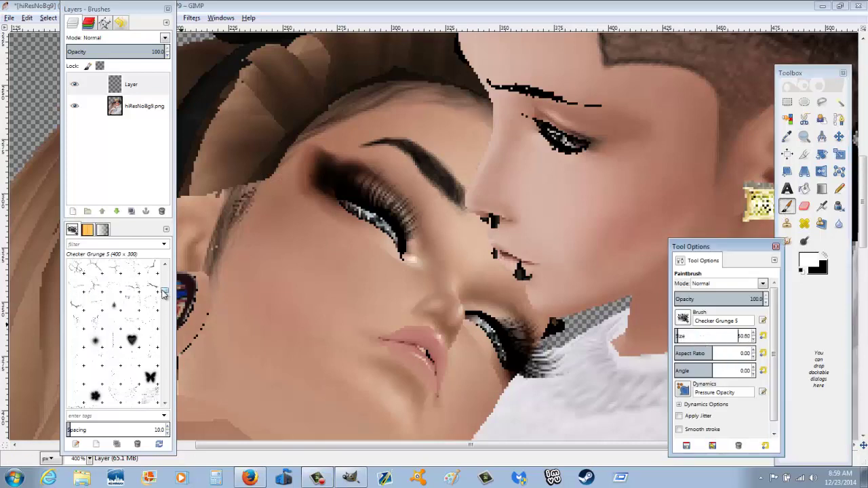
pyautogui.scroll(-8, 135, 326)
pyautogui.scroll(5, 168, 278)
pyautogui.click(150, 329)
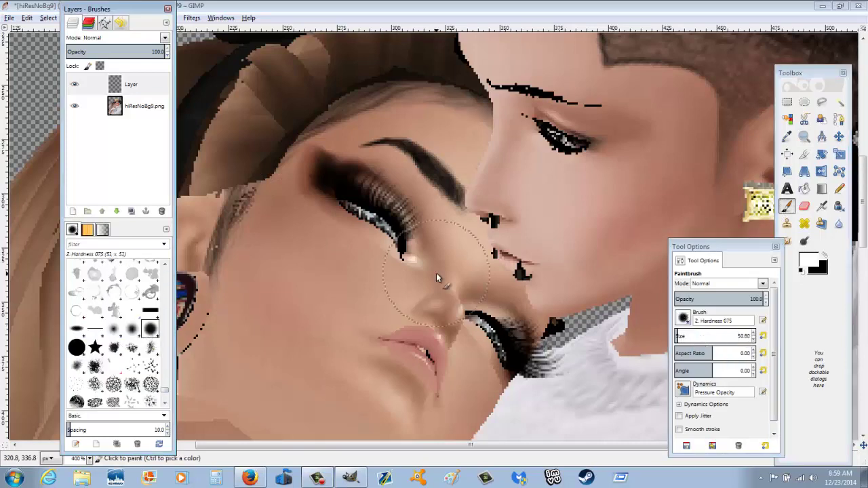
pyautogui.click(113, 329)
pyautogui.press('[')
pyautogui.press('[')
pyautogui.press('[')
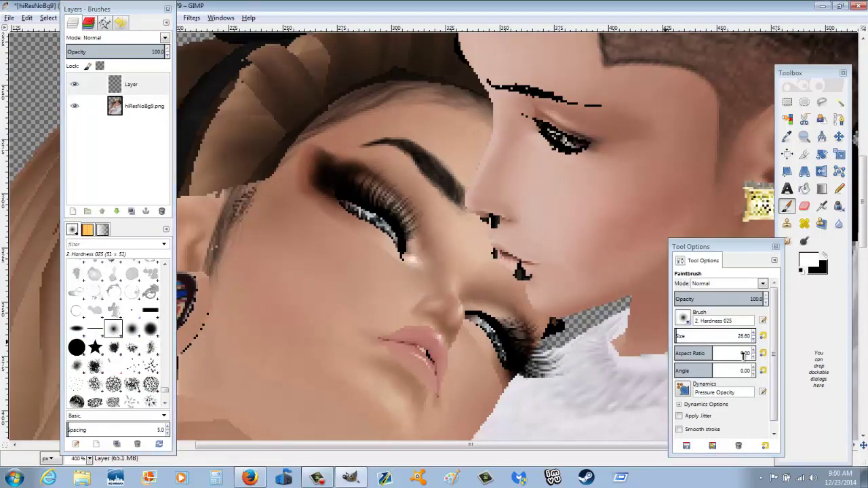
pyautogui.click(826, 255)
pyautogui.moveTo(431, 245); pyautogui.dragTo(440, 289)
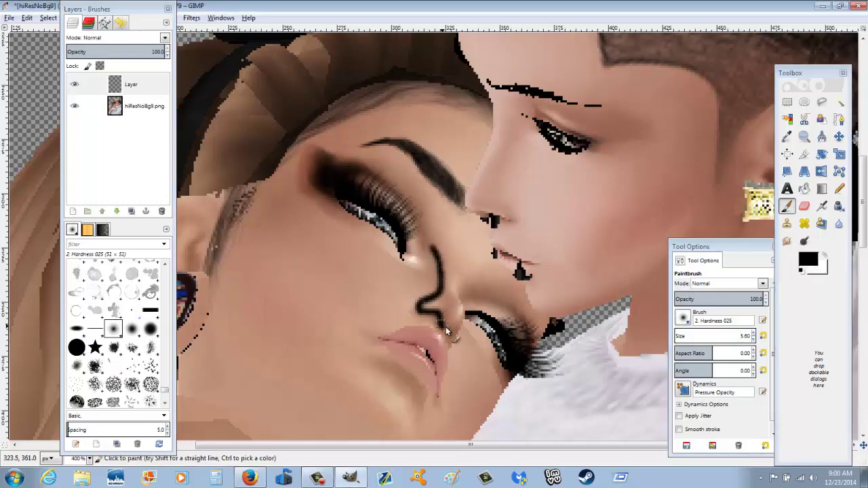
# Gaussian-blur and smudge the nose line, then lower the shading layer's opacity
pyautogui.click(191, 18)
pyautogui.click(224, 33)
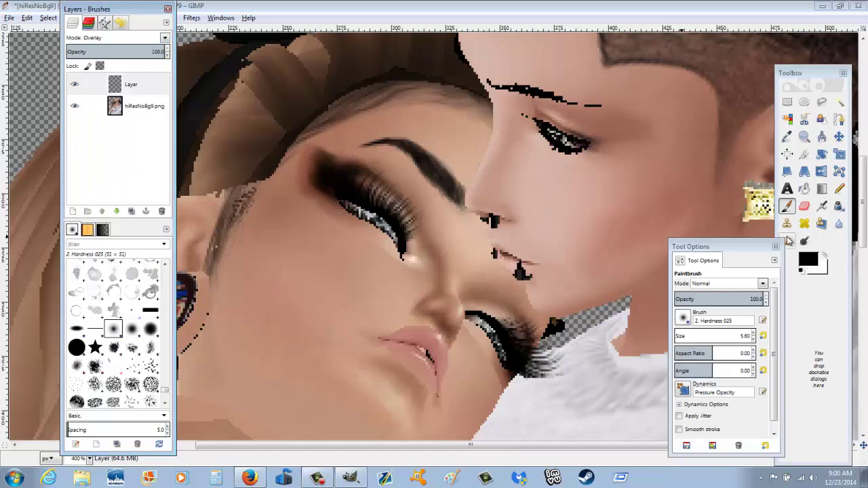
pyautogui.click(788, 241)
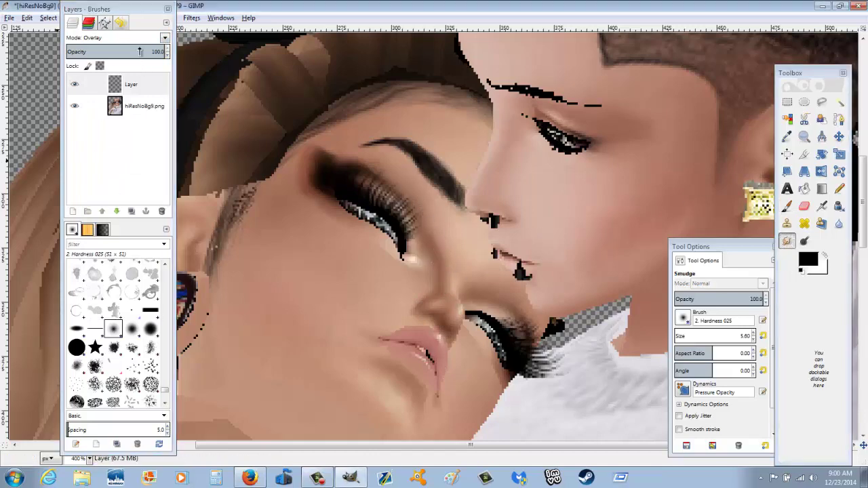
pyautogui.moveTo(139, 52); pyautogui.dragTo(125, 52)
# Add Layer #2, blur its strokes and blend it as Overlay, then add Layer #3
pyautogui.click(73, 212)
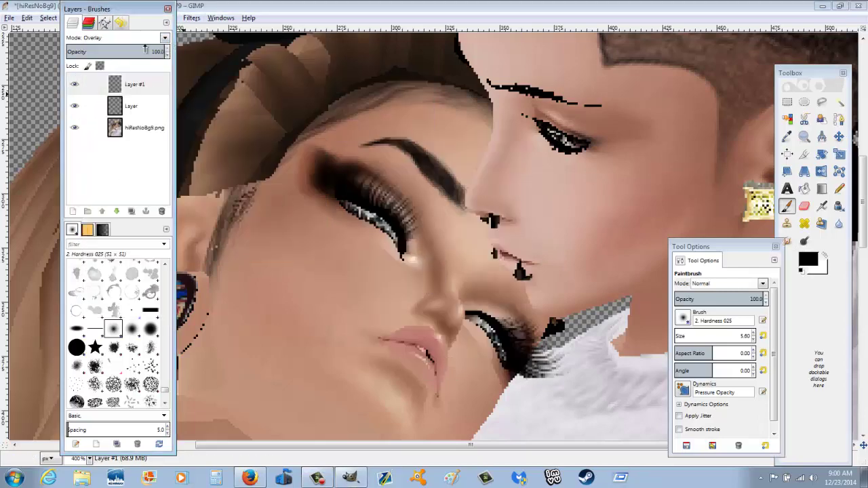
pyautogui.click(177, 269)
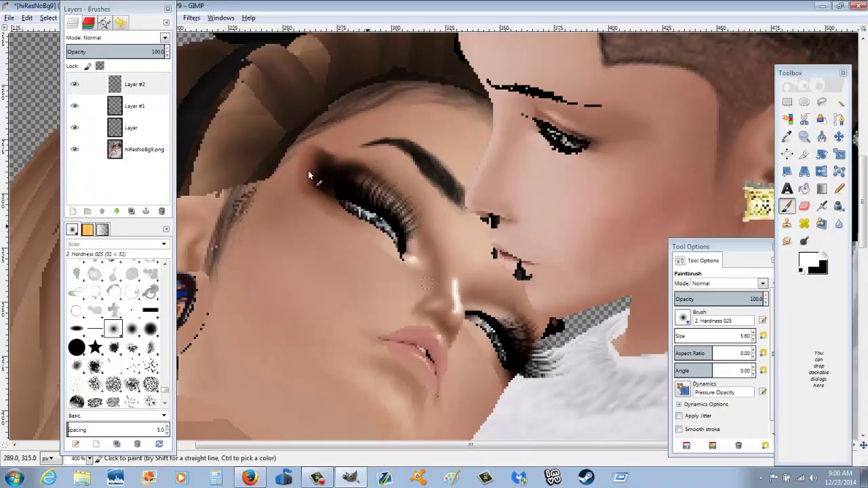
pyautogui.click(192, 18)
pyautogui.click(359, 89)
pyautogui.click(437, 361)
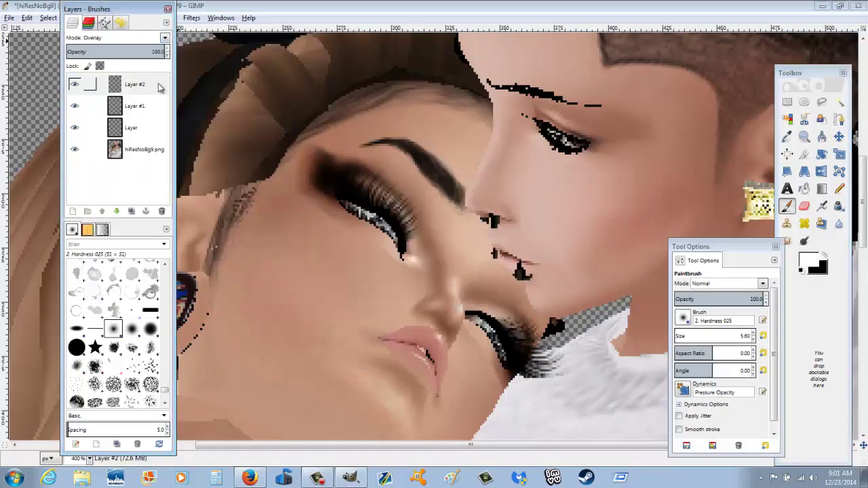
pyautogui.click(92, 55)
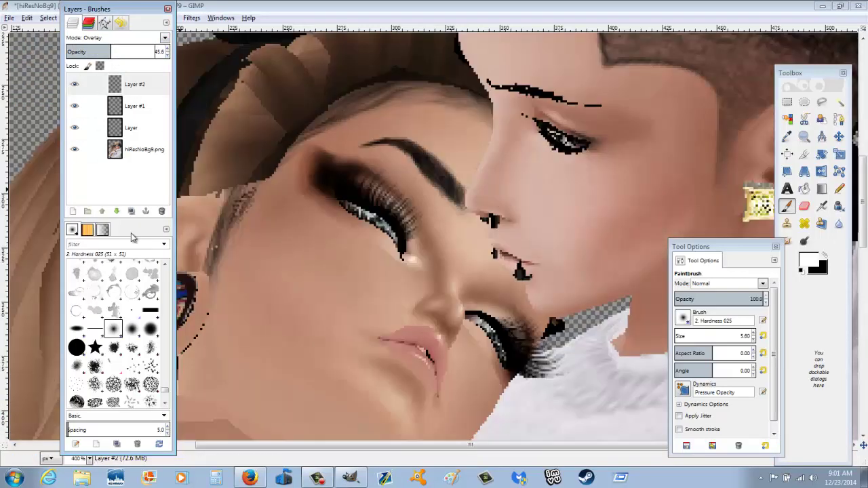
pyautogui.click(73, 211)
pyautogui.click(93, 188)
pyautogui.click(805, 137)
# Paint black strokes outlining the girl's face, from hairline down the cheek, on Layer #3
pyautogui.keyDown('ctrl'); pyautogui.click(740, 220); pyautogui.keyUp('ctrl')
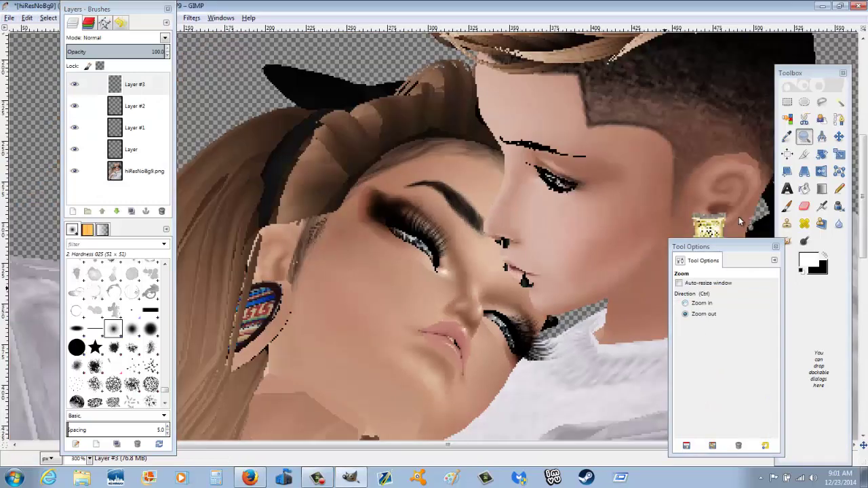
pyautogui.click(787, 206)
pyautogui.click(823, 257)
pyautogui.moveTo(441, 146); pyautogui.dragTo(303, 288)
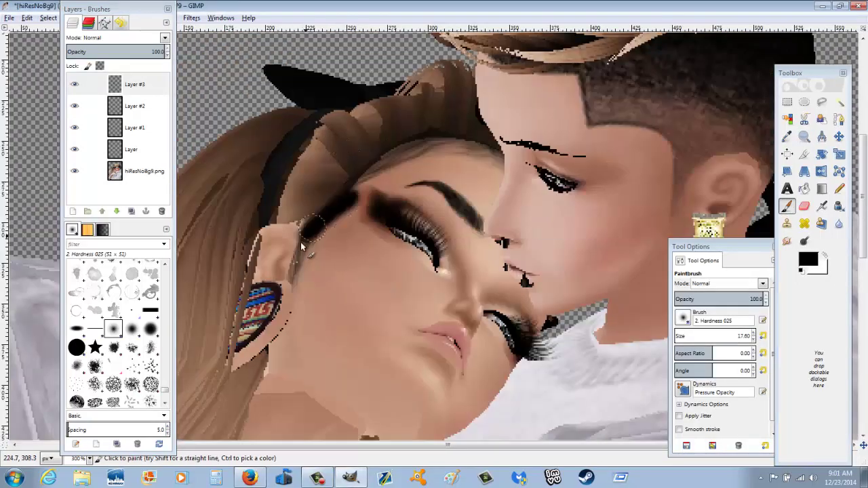
pyautogui.moveTo(312, 227)
pyautogui.mouseDown()
pyautogui.moveTo(414, 388)
pyautogui.moveTo(367, 190)
pyautogui.mouseUp()
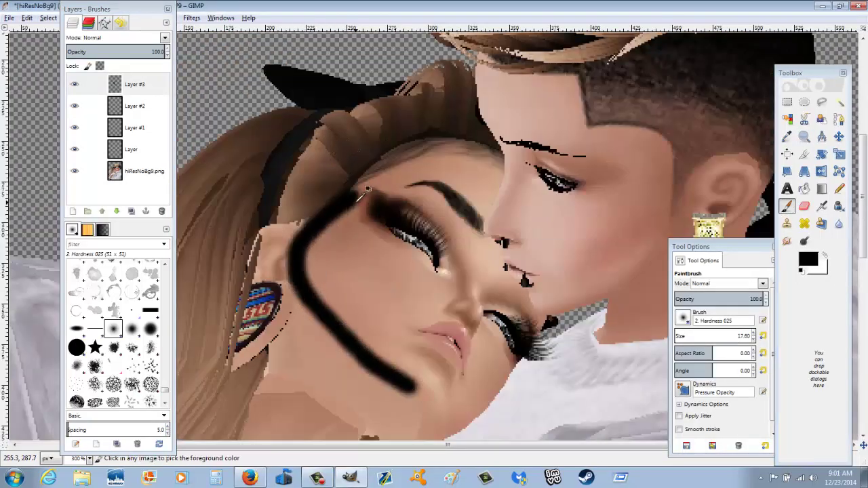
pyautogui.hotkey('ctrl', 'z')
pyautogui.moveTo(350, 332); pyautogui.dragTo(436, 140)
pyautogui.moveTo(494, 163); pyautogui.dragTo(532, 365)
pyautogui.scroll(-3, 532, 365)
pyautogui.moveTo(343, 193); pyautogui.dragTo(513, 271)
pyautogui.scroll(3, 304, 116)
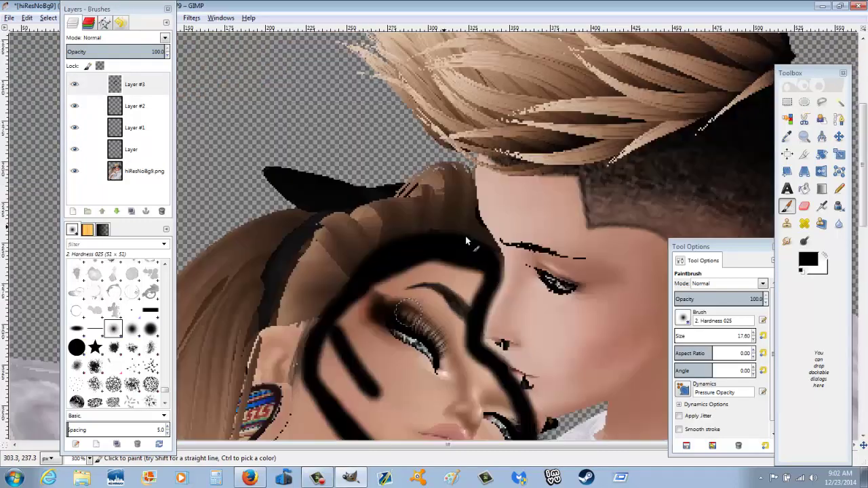
# Gaussian-blur the face outline and blend Layer #3 as Overlay at about 61.6 opacity
pyautogui.hotkey('shift', 'e')
pyautogui.moveTo(478, 210); pyautogui.dragTo(535, 255)
pyautogui.hotkey('ctrl', 'z')
pyautogui.hotkey('ctrl', 'z')
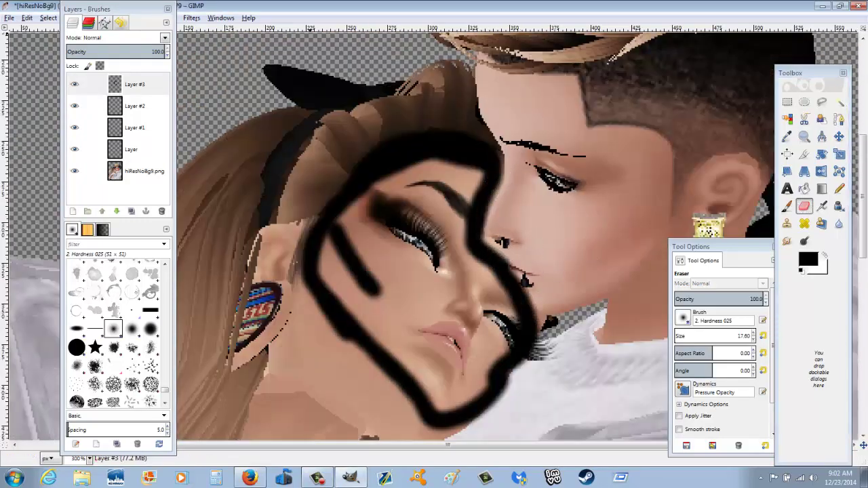
pyautogui.press('m')
pyautogui.click(191, 18)
pyautogui.click(360, 90)
pyautogui.press('Return')
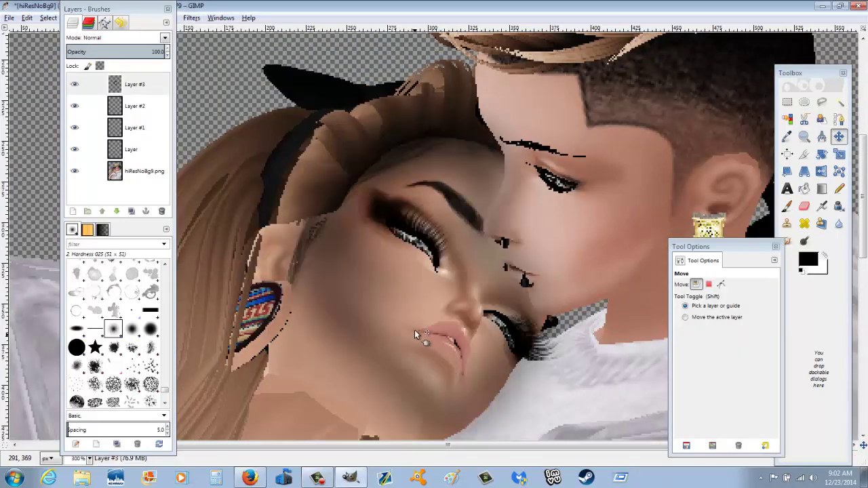
pyautogui.click(136, 38)
pyautogui.click(102, 168)
pyautogui.moveTo(119, 53); pyautogui.dragTo(117, 54)
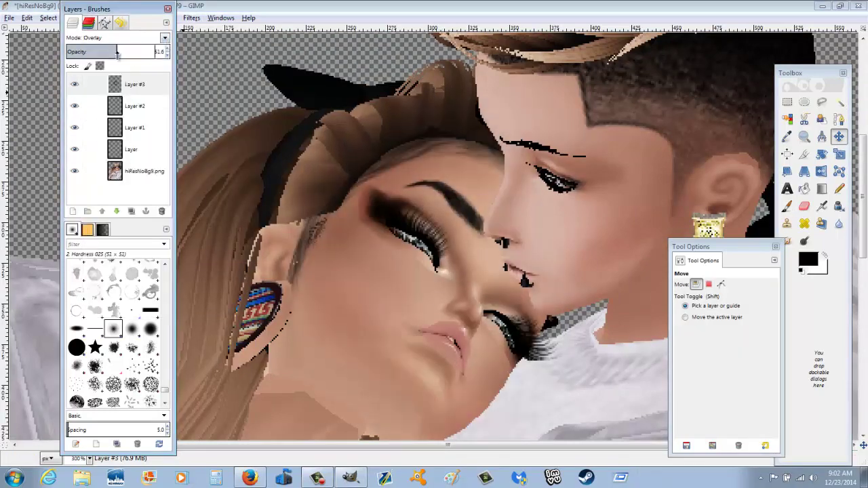
# Add a new transparent Layer #4 on top of the stack
pyautogui.click(804, 206)
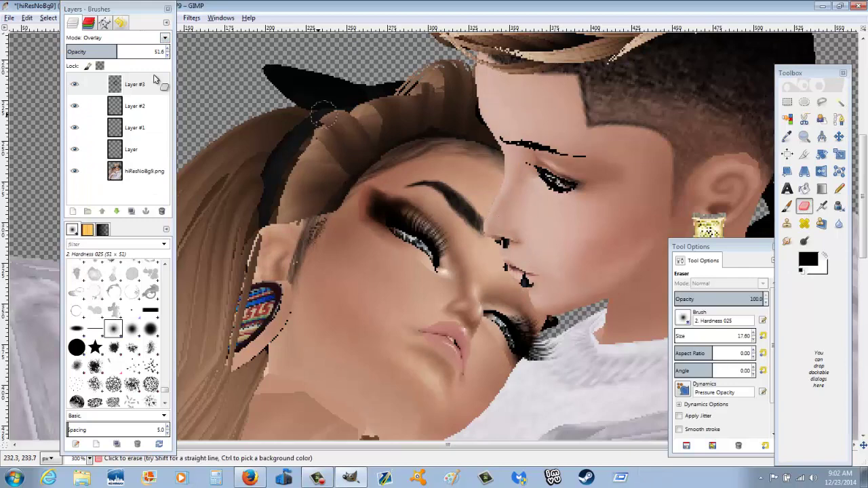
pyautogui.scroll(-3, 562, 310)
pyautogui.hotkey('shift', 'ctrl', 'n')
pyautogui.press('Return')
# Paint black strokes along the neck, chin and jaw, then blur them into an Overlay shadow
pyautogui.press('p')
pyautogui.moveTo(293, 238); pyautogui.dragTo(251, 320)
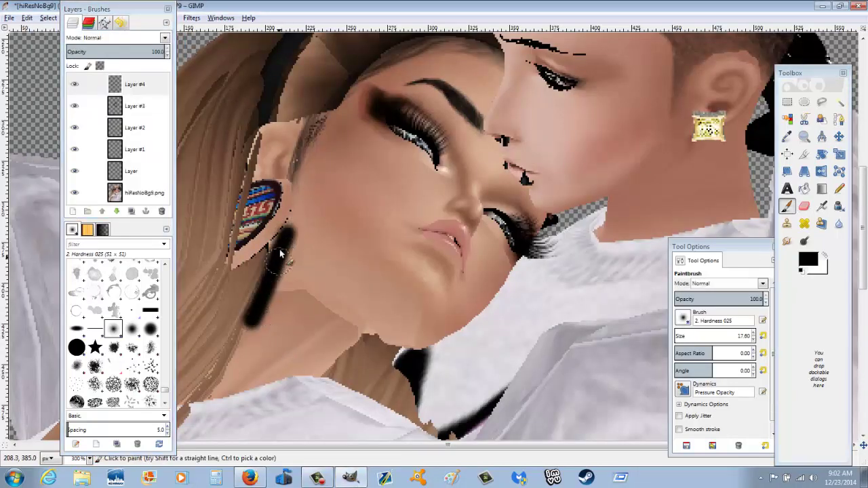
pyautogui.moveTo(299, 180); pyautogui.dragTo(282, 257)
pyautogui.moveTo(303, 216)
pyautogui.mouseDown()
pyautogui.moveTo(410, 329)
pyautogui.moveTo(307, 366)
pyautogui.mouseUp()
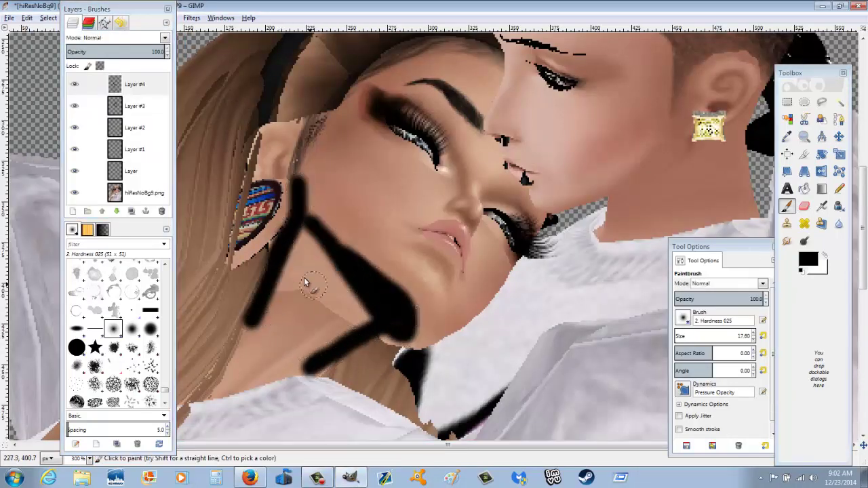
pyautogui.click(191, 18)
pyautogui.click(347, 89)
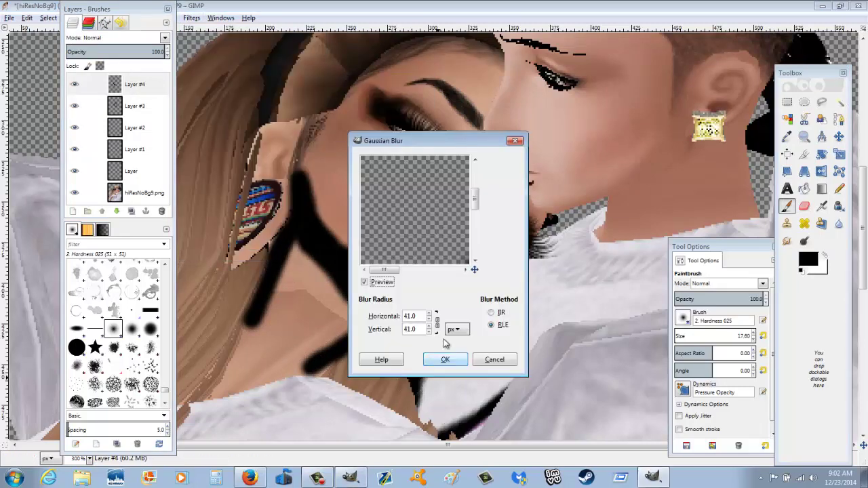
pyautogui.click(444, 358)
pyautogui.click(115, 37)
pyautogui.click(91, 167)
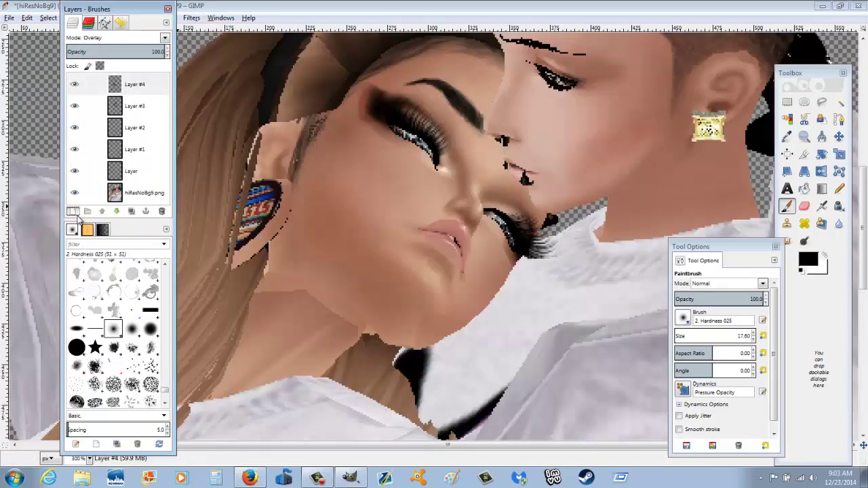
# Add Layer #5 and paint dark shading strokes across the neck
pyautogui.click(73, 211)
pyautogui.press('z')
pyautogui.click(247, 332)
pyautogui.press('p')
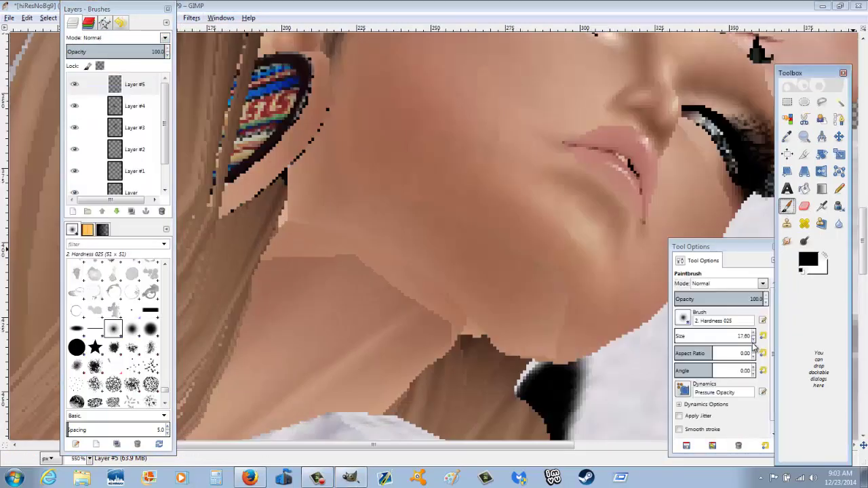
pyautogui.moveTo(392, 311); pyautogui.dragTo(353, 336)
pyautogui.scroll(-3, 348, 340)
pyautogui.moveTo(346, 251); pyautogui.dragTo(227, 324)
pyautogui.moveTo(347, 274); pyautogui.dragTo(275, 324)
# Blur and smudge the neck shading, blend it as Overlay at 62.1% opacity, and add Layer #6
pyautogui.click(192, 18)
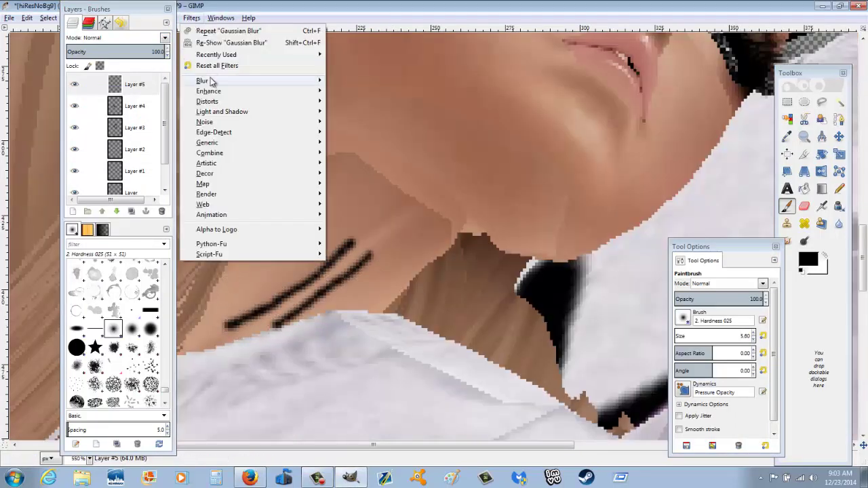
pyautogui.click(347, 89)
pyautogui.click(434, 360)
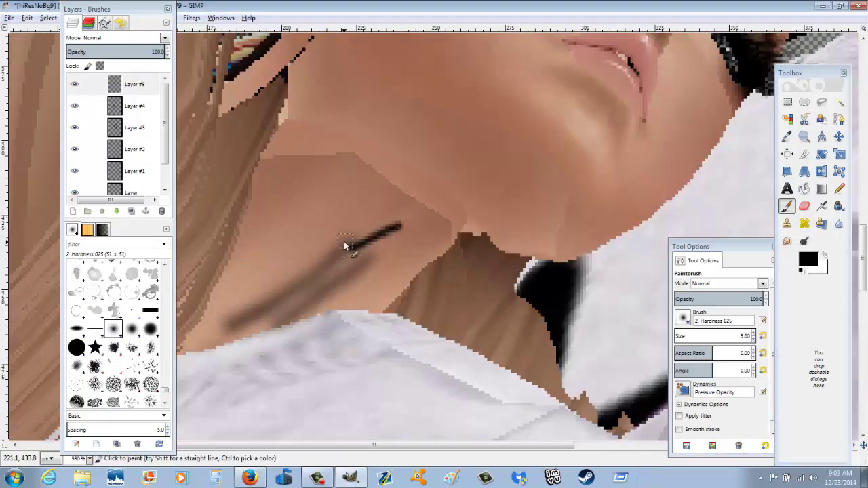
pyautogui.press('s')
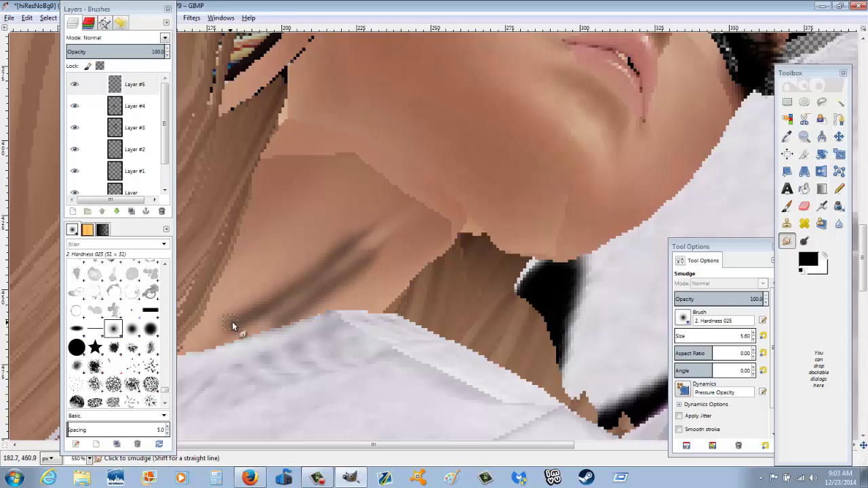
pyautogui.click(165, 38)
pyautogui.moveTo(163, 51); pyautogui.dragTo(130, 52)
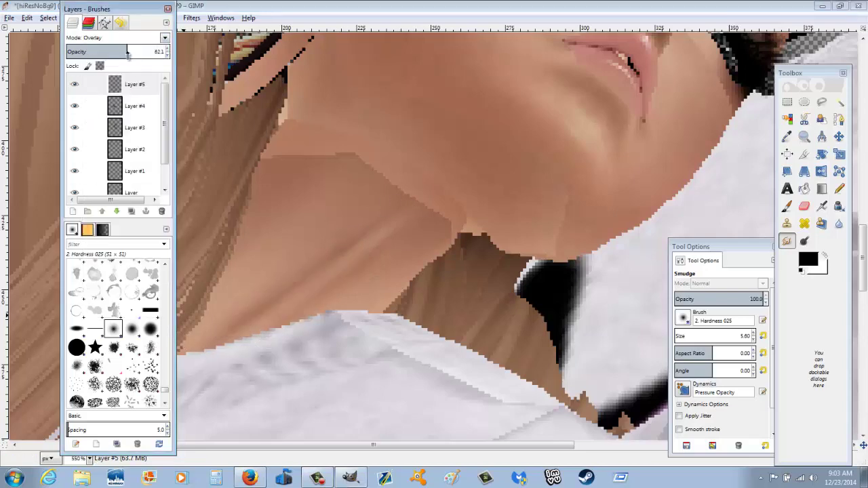
pyautogui.scroll(5, 212, 231)
pyautogui.click(73, 211)
pyautogui.click(167, 253)
pyautogui.press('p')
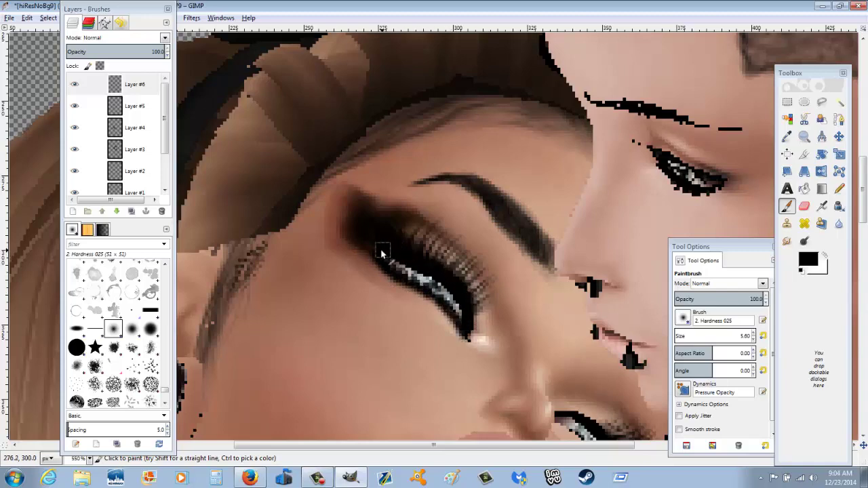
# Add another transparent layer above the neck shading
pyautogui.scroll(-3, 489, 305)
pyautogui.hscroll(3, 437, 330)
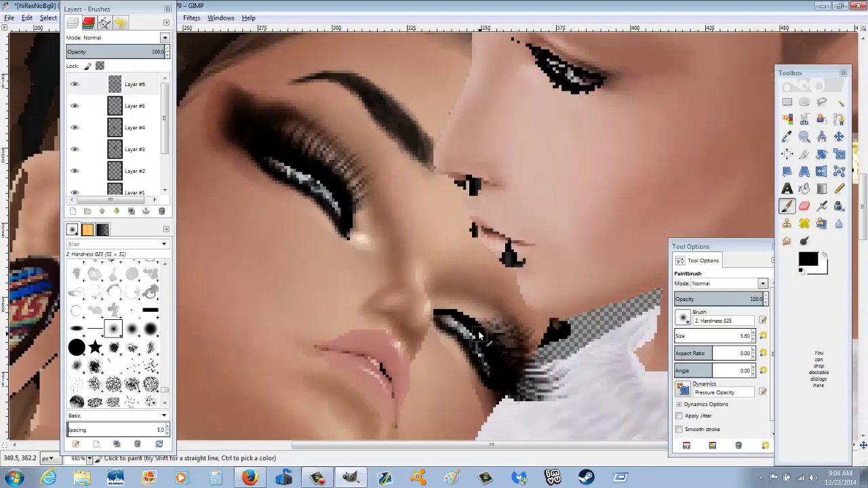
pyautogui.hotkey('shift', 'e')
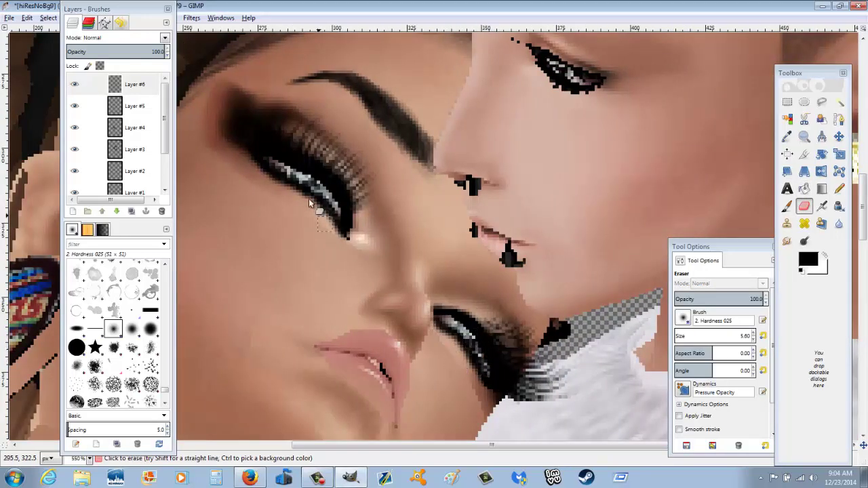
pyautogui.press('p')
pyautogui.scroll(-3, 353, 242)
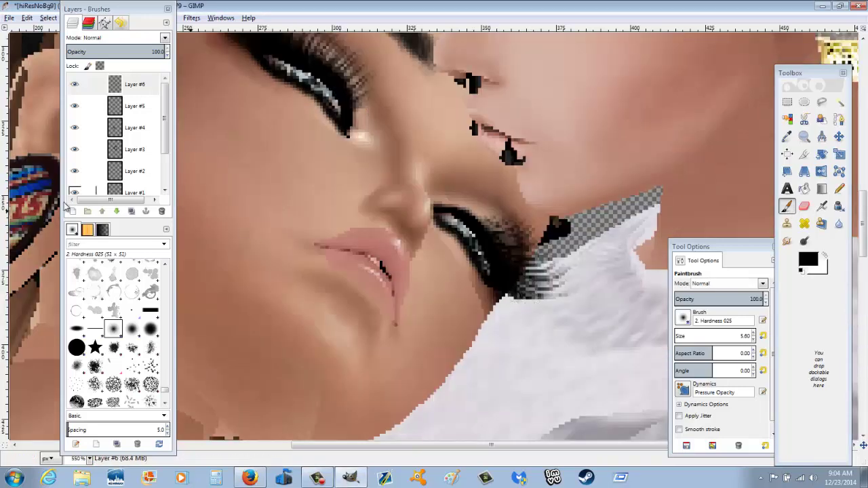
pyautogui.click(73, 211)
pyautogui.click(175, 270)
pyautogui.scroll(3, 490, 379)
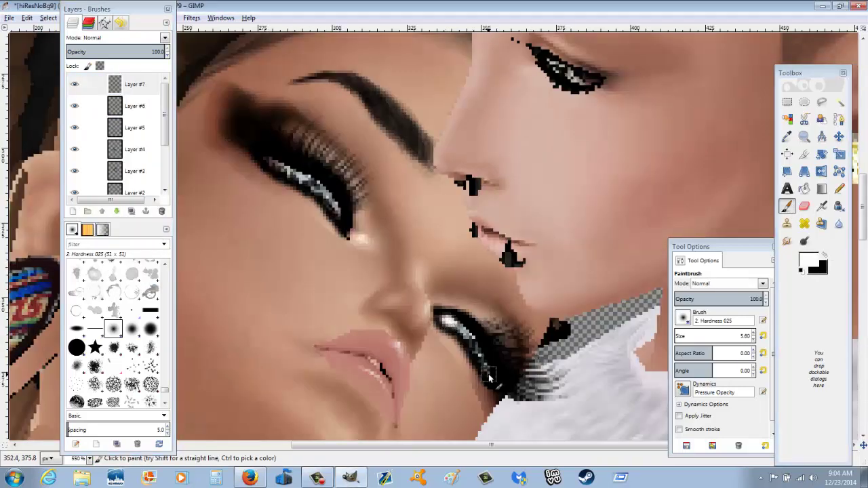
# Add Layer #8 with a cyan paint colour for the eyes, blend it as Overlay, then add Layer #9
pyautogui.click(73, 211)
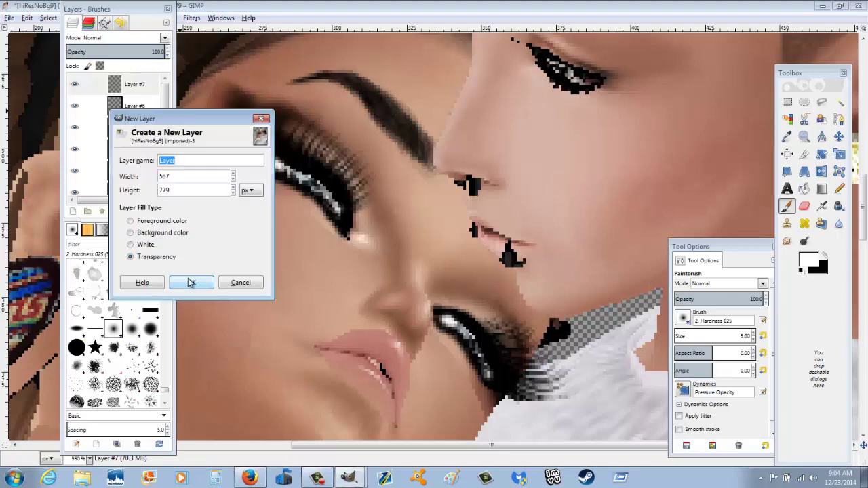
pyautogui.click(188, 283)
pyautogui.click(808, 260)
pyautogui.click(663, 298)
pyautogui.click(709, 381)
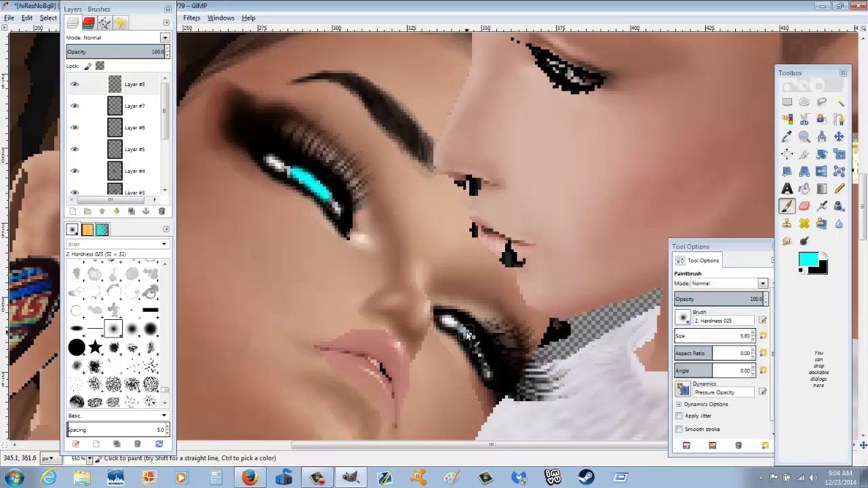
pyautogui.click(115, 37)
pyautogui.click(102, 183)
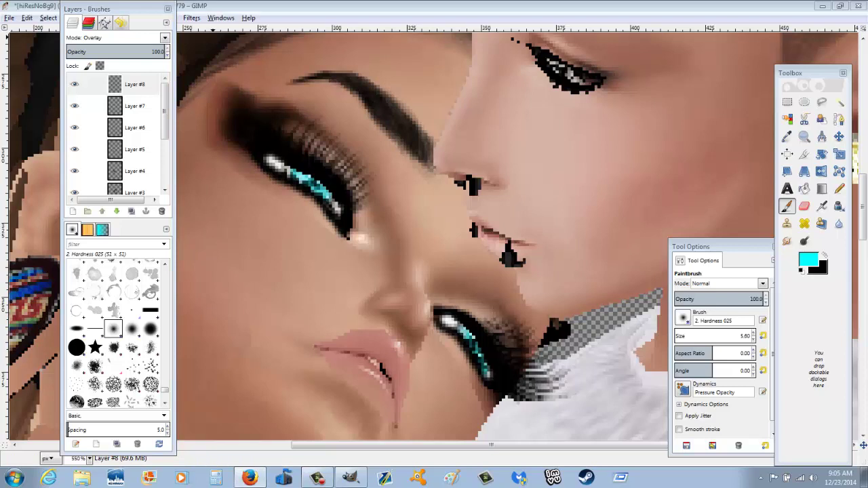
pyautogui.hotkey('shift', 'ctrl', 'n')
# Paint black shading over the upper eyelids on the new layer
pyautogui.press('Return')
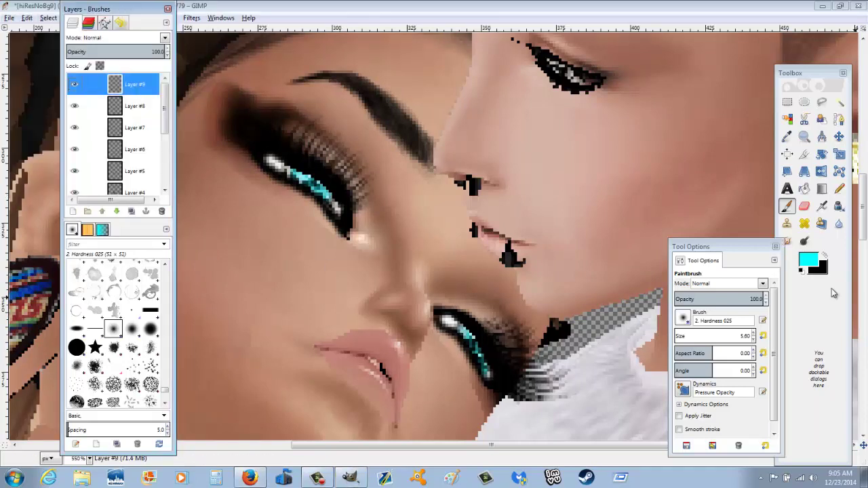
pyautogui.press('x')
pyautogui.moveTo(466, 285)
pyautogui.mouseDown()
pyautogui.moveTo(529, 343)
pyautogui.moveTo(466, 290)
pyautogui.mouseUp()
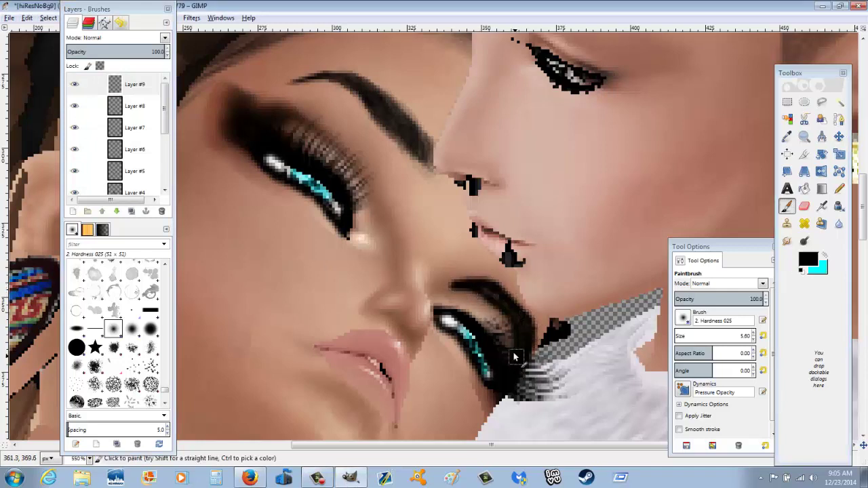
pyautogui.moveTo(229, 89); pyautogui.dragTo(238, 92)
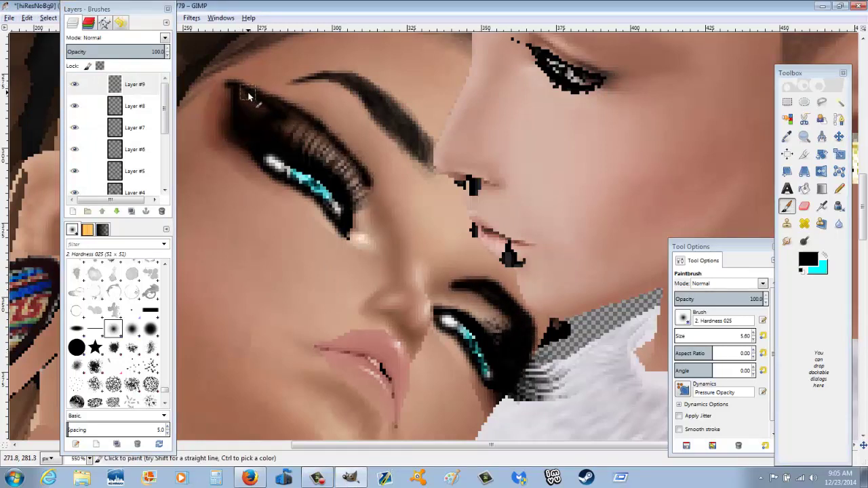
pyautogui.moveTo(309, 111); pyautogui.dragTo(261, 92)
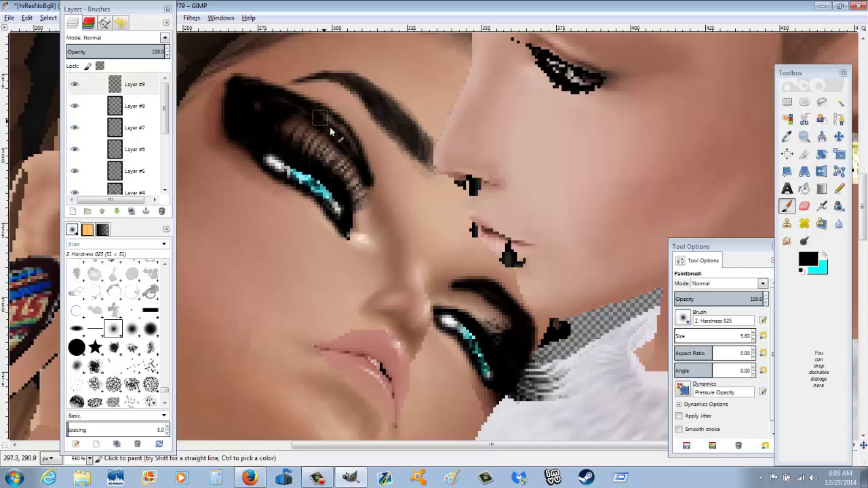
# Gaussian-blur the eyelid paint into Grain merge eyeshadow with adjusted opacity
pyautogui.click(191, 18)
pyautogui.click(352, 93)
pyautogui.click(442, 360)
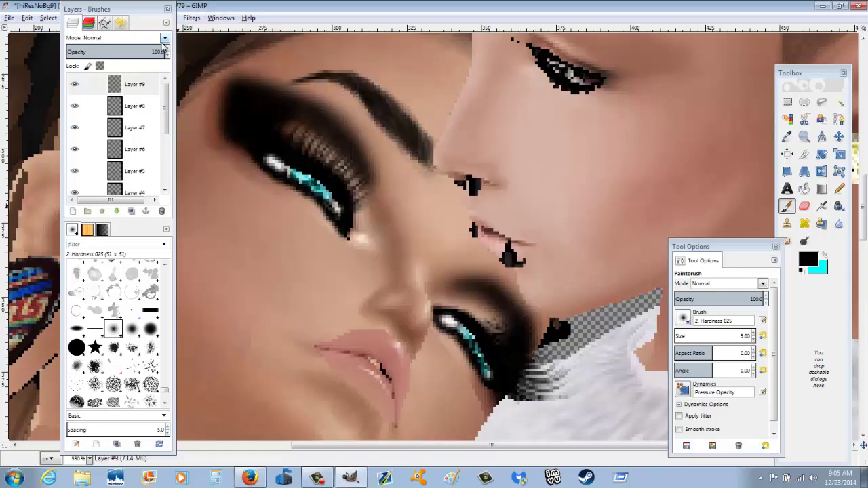
pyautogui.click(165, 38)
pyautogui.click(105, 246)
pyautogui.click(125, 51)
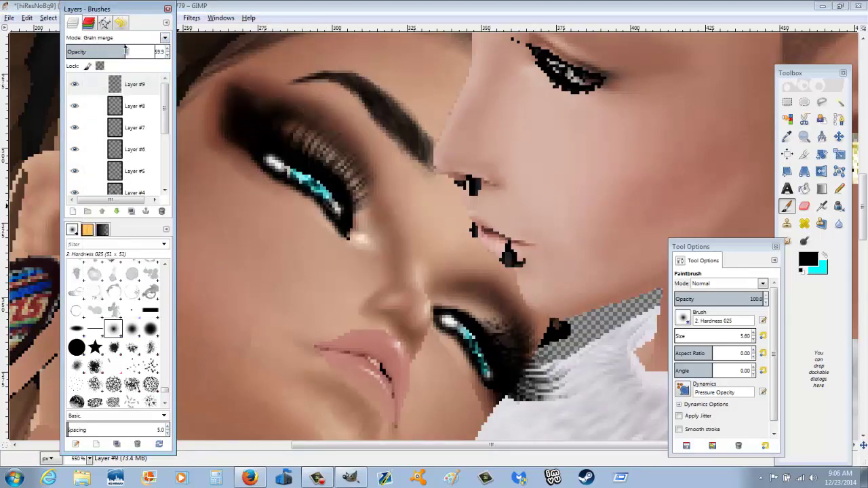
pyautogui.moveTo(124, 52); pyautogui.dragTo(140, 53)
# On a new layer, paint a white highlight along the upper lash line
pyautogui.click(72, 211)
pyautogui.press('Return')
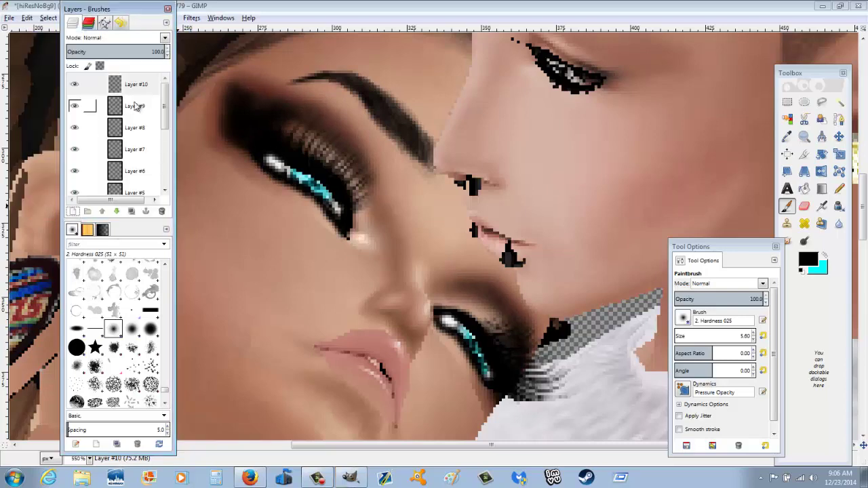
pyautogui.press('d')
pyautogui.press('x')
pyautogui.moveTo(300, 130); pyautogui.dragTo(360, 222)
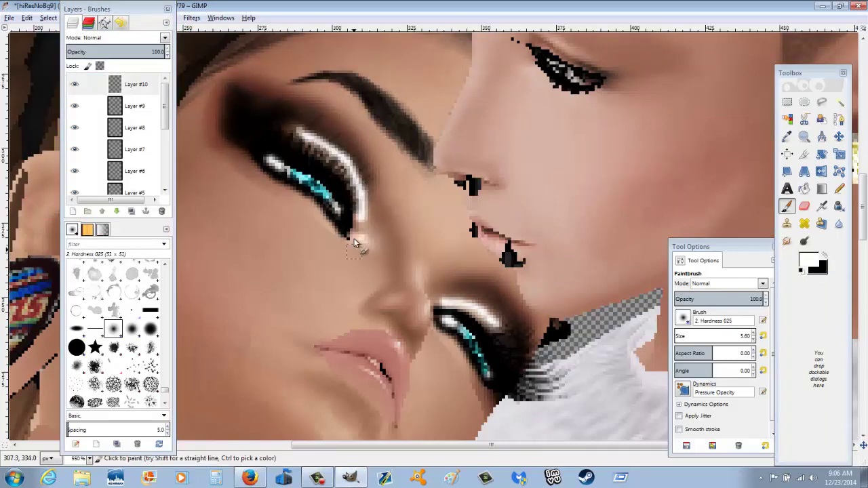
# Blur the white highlight, blend it in Overlay mode, and add an empty layer above
pyautogui.hotkey('alt', 'r')
pyautogui.hotkey('shift', 'ctrl', 'f')
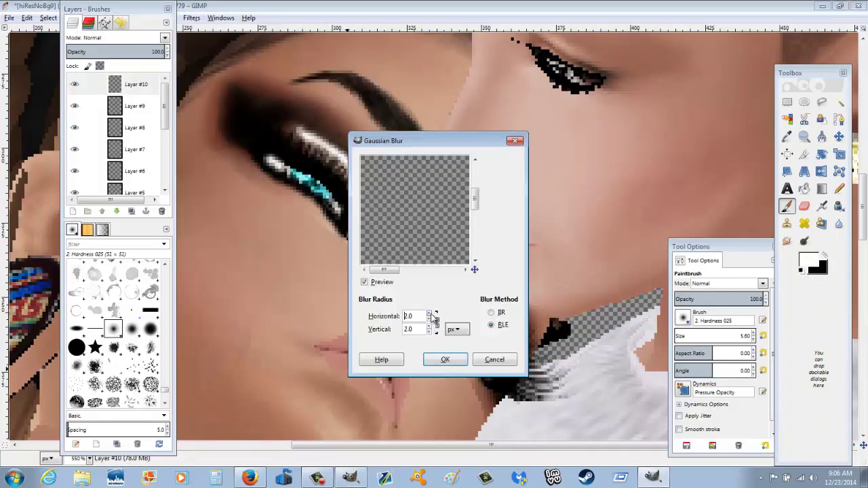
pyautogui.click(445, 359)
pyautogui.click(116, 37)
pyautogui.click(102, 194)
pyautogui.click(75, 87)
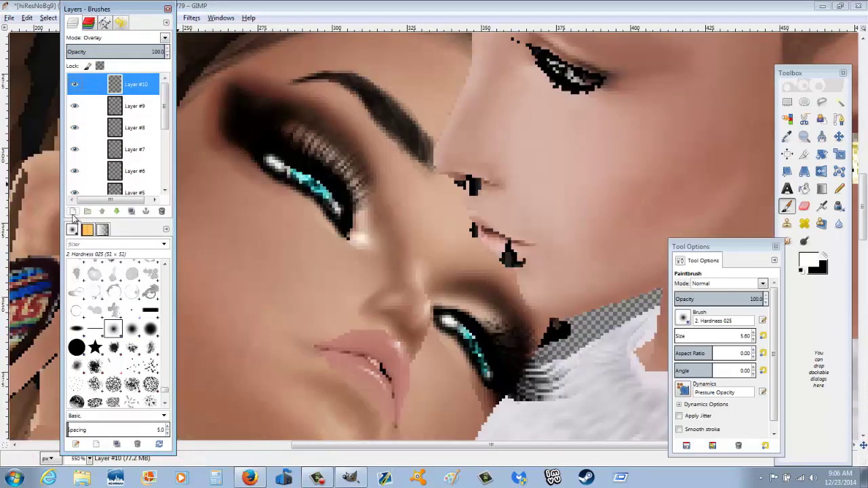
pyautogui.keyDown('shift'); pyautogui.click(72, 211); pyautogui.keyUp('shift')
# Choose a red paint colour and blend the lip tint layer in Overlay mode
pyautogui.scroll(-3, 605, 358)
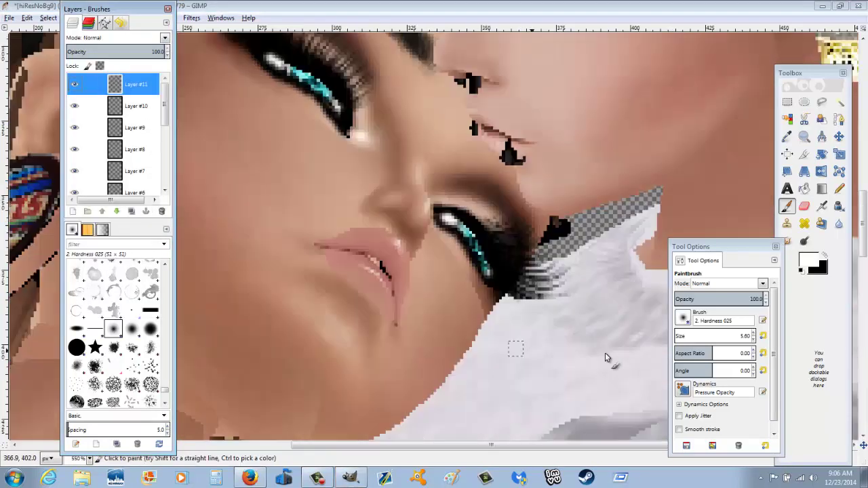
pyautogui.click(808, 260)
pyautogui.click(704, 382)
pyautogui.click(324, 246)
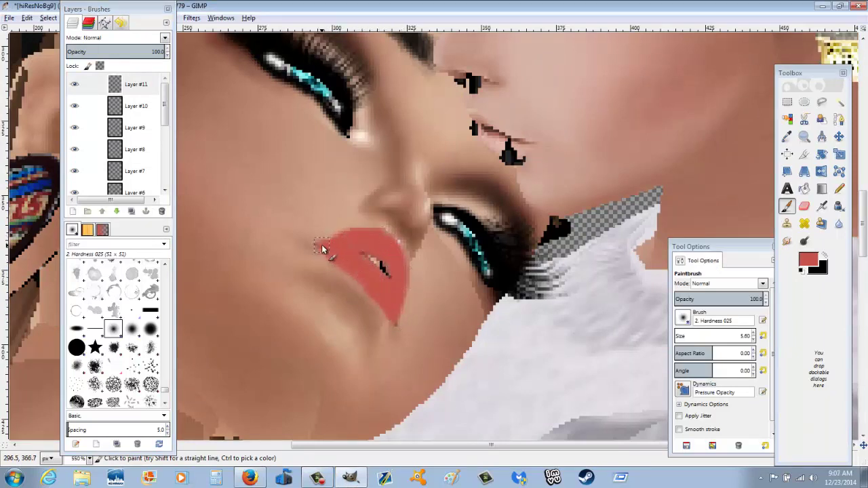
pyautogui.click(165, 38)
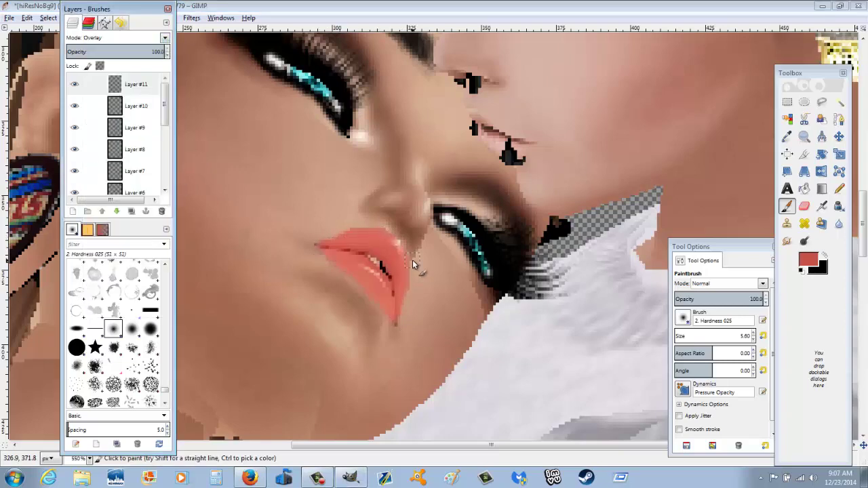
# On a new layer, paint red blush on the cheek with an enlarged brush
pyautogui.click(72, 211)
pyautogui.click(155, 240)
pyautogui.press('z')
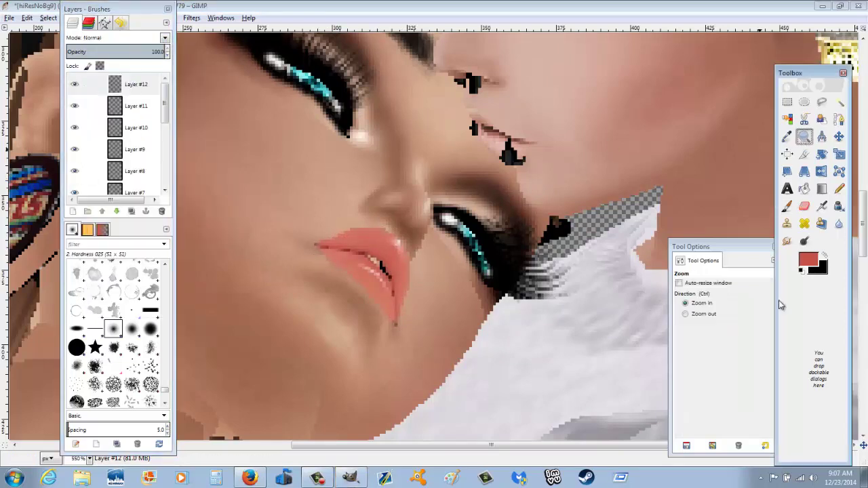
pyautogui.keyDown('ctrl'); pyautogui.click(605, 326); pyautogui.keyUp('ctrl')
pyautogui.press('p')
pyautogui.moveTo(753, 335); pyautogui.dragTo(757, 336)
pyautogui.moveTo(340, 195); pyautogui.dragTo(361, 206)
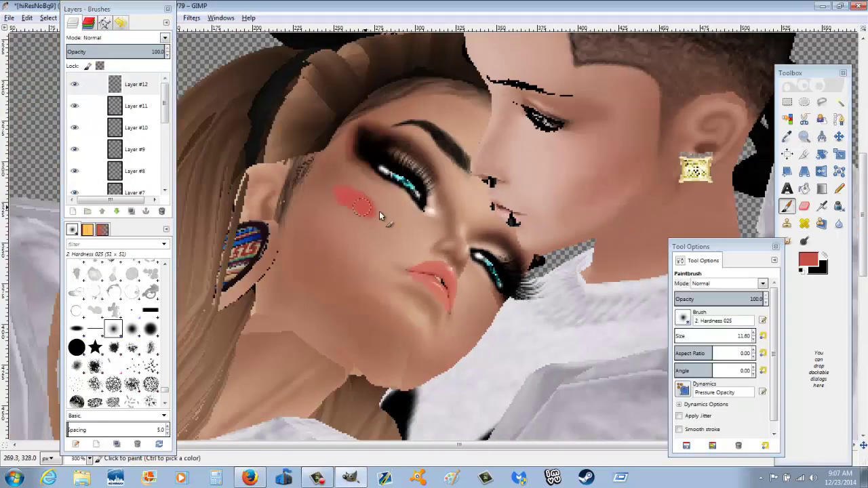
# Gaussian-blur the blush twice, keep it in Normal mode, and lower its opacity
pyautogui.click(191, 18)
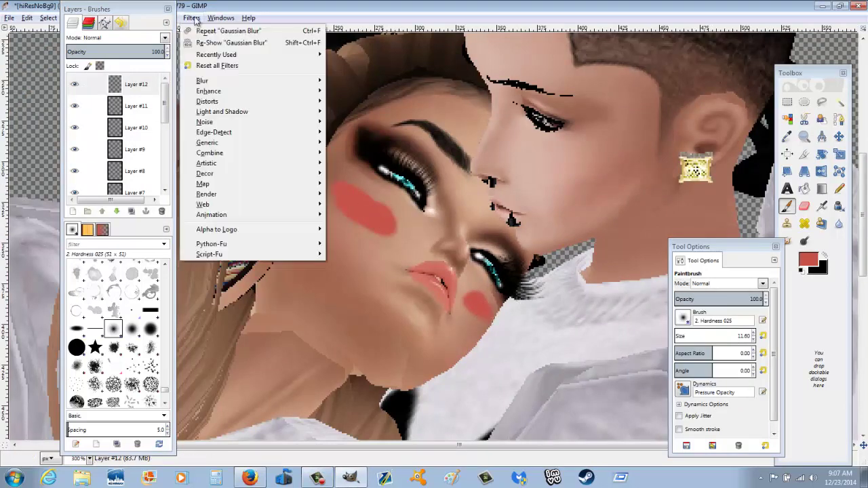
pyautogui.click(231, 36)
pyautogui.click(443, 357)
pyautogui.click(165, 38)
pyautogui.click(127, 150)
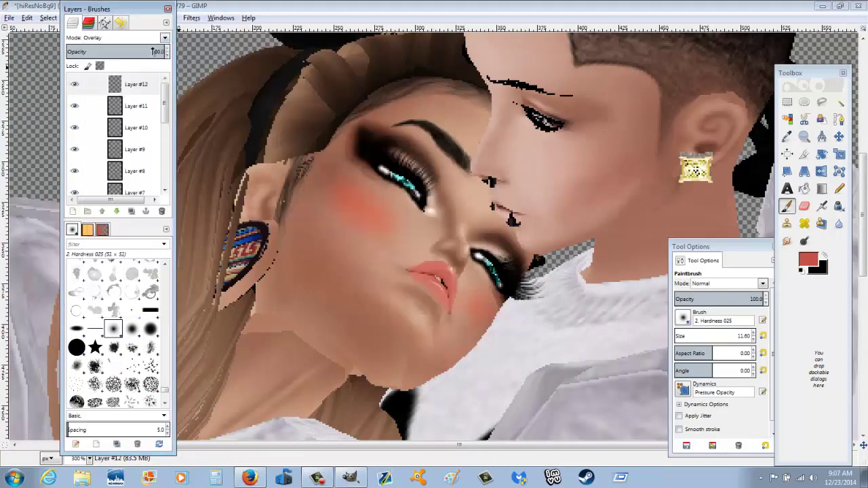
pyautogui.click(165, 38)
pyautogui.click(102, 289)
pyautogui.moveTo(93, 57)
pyautogui.mouseDown()
pyautogui.moveTo(133, 53)
pyautogui.moveTo(113, 55)
pyautogui.mouseUp()
pyautogui.click(192, 18)
pyautogui.click(231, 35)
pyautogui.click(444, 360)
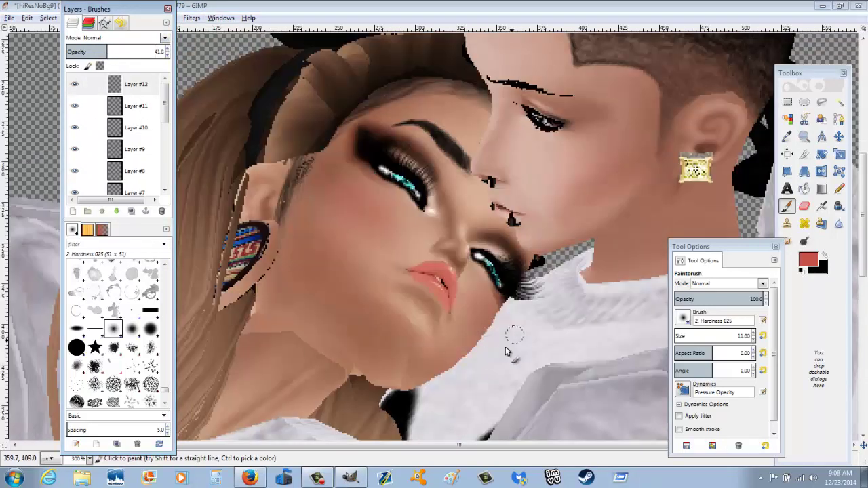
# Review each makeup layer's settings from Layer #11 down to Layer #1, lowering Layer #9's opacity
pyautogui.click(74, 112)
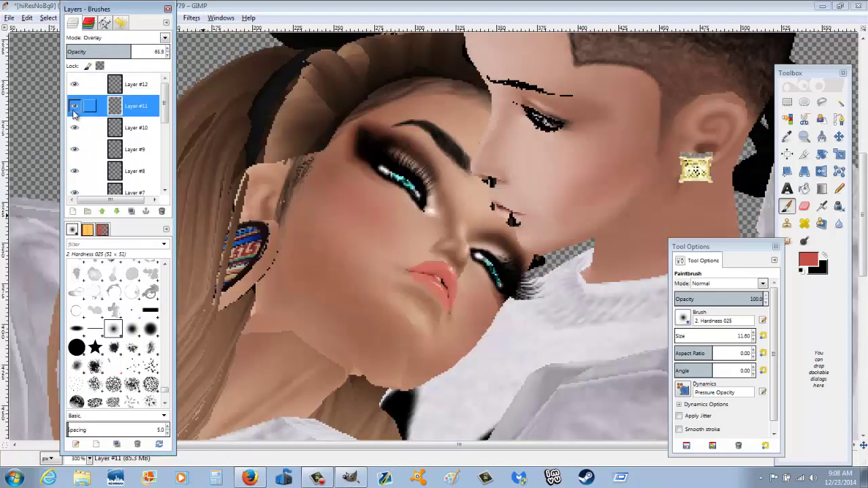
pyautogui.click(89, 128)
pyautogui.click(88, 150)
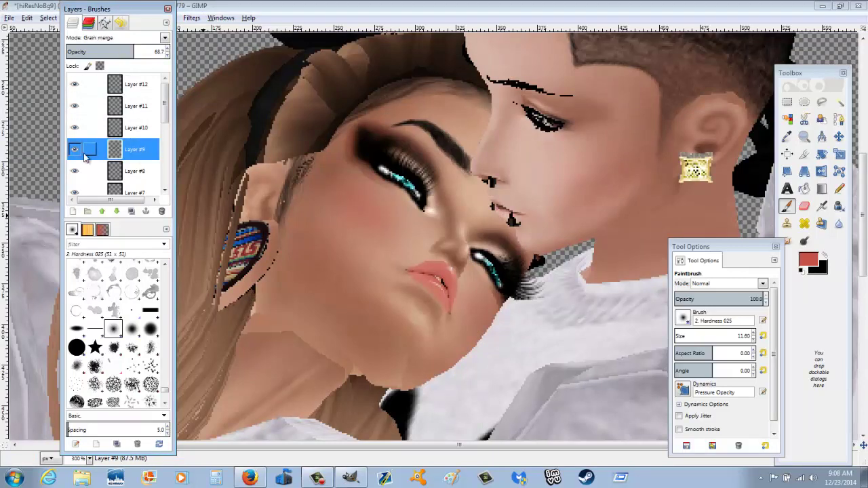
pyautogui.click(113, 54)
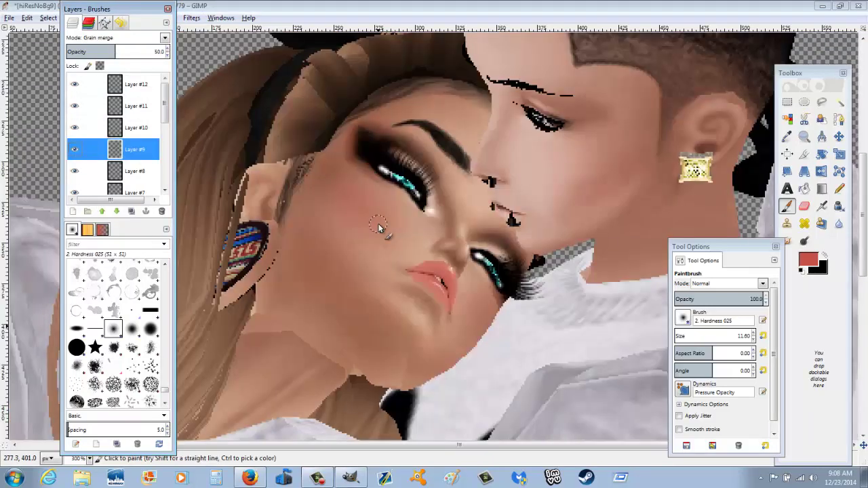
pyautogui.click(76, 173)
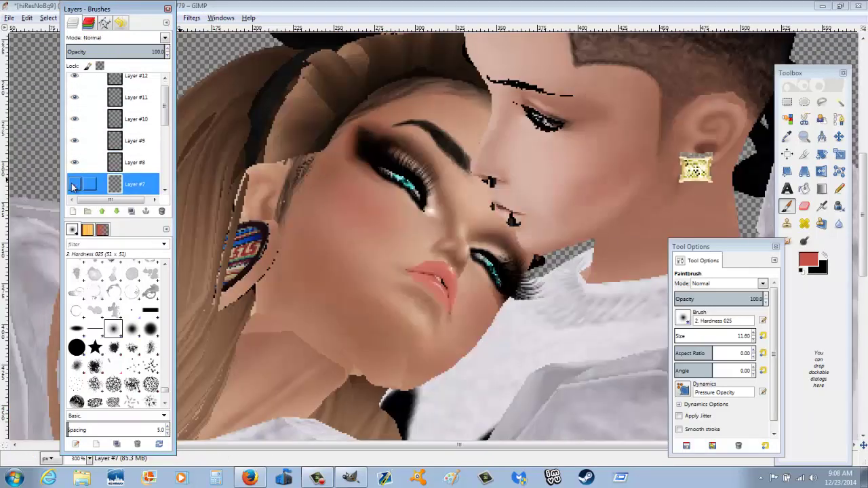
pyautogui.click(75, 168)
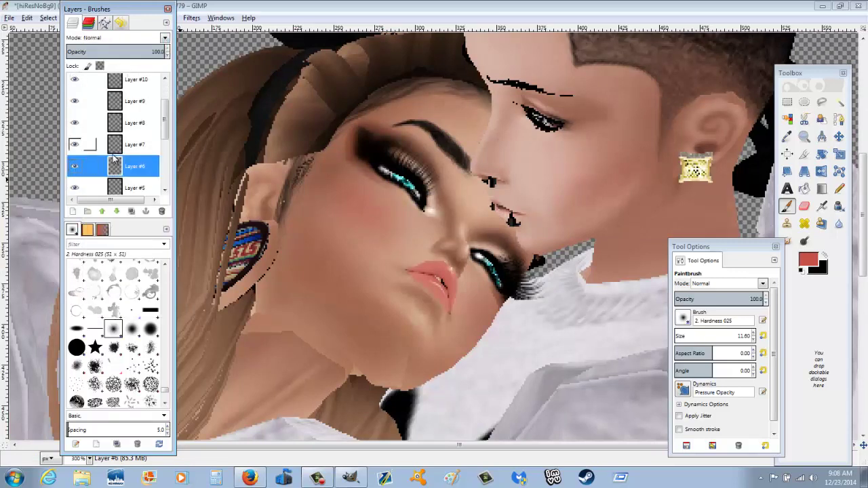
pyautogui.click(74, 184)
pyautogui.click(75, 188)
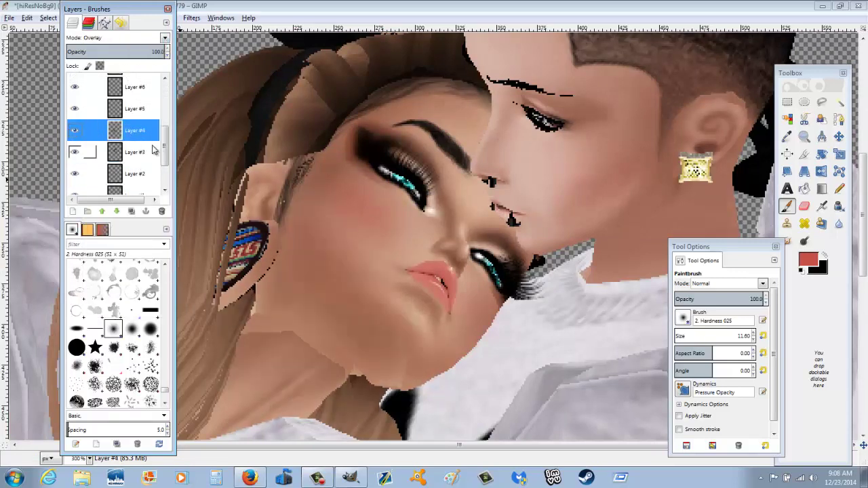
pyautogui.click(75, 149)
pyautogui.click(77, 157)
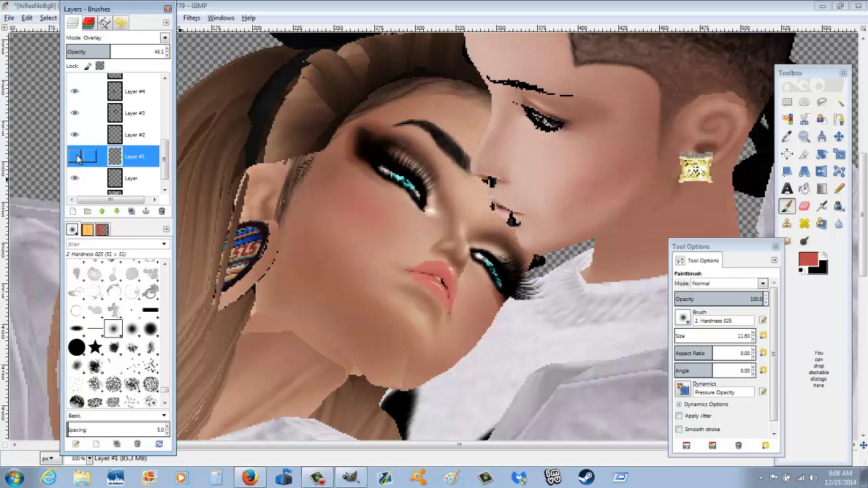
# Zoom out to view the whole couple and lower Layer #8's opacity
pyautogui.scroll(-1, 136, 88)
pyautogui.click(82, 162)
pyautogui.moveTo(113, 51); pyautogui.dragTo(107, 52)
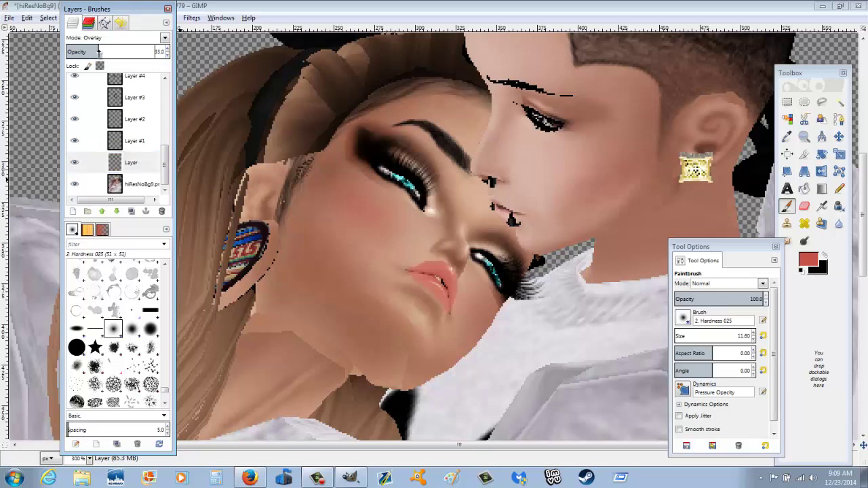
pyautogui.click(77, 142)
pyautogui.press('z')
pyautogui.press('-')
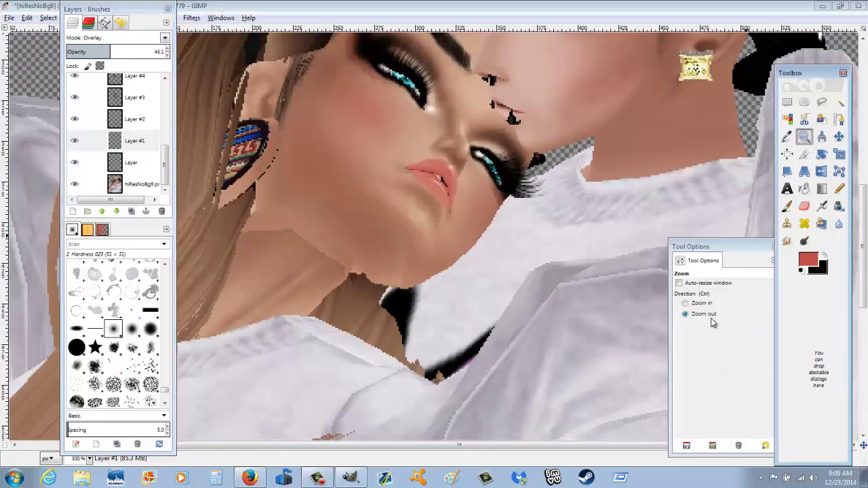
pyautogui.press('-')
pyautogui.press('-')
pyautogui.press('+')
pyautogui.scroll(3, 136, 136)
pyautogui.click(78, 131)
pyautogui.click(73, 113)
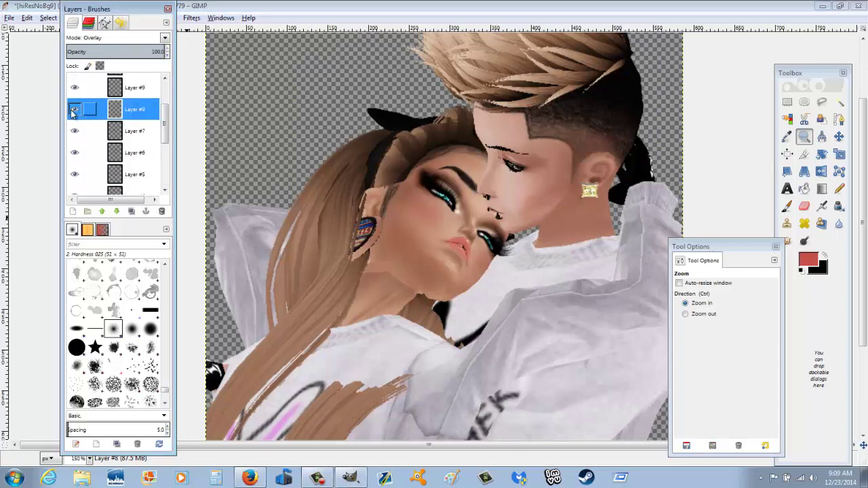
pyautogui.moveTo(114, 109); pyautogui.dragTo(114, 175)
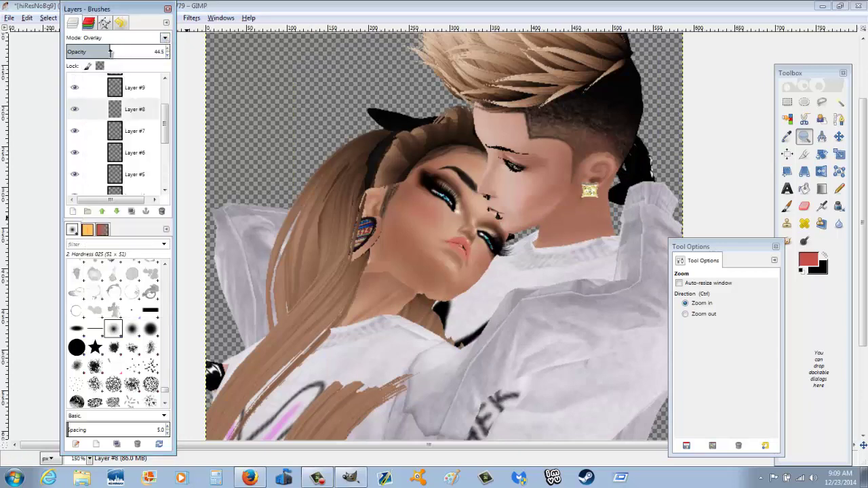
pyautogui.scroll(-3, 115, 135)
# Merge Down the makeup layers one by one into hiResNoBg9.png
pyautogui.rightClick(139, 162)
pyautogui.click(170, 233)
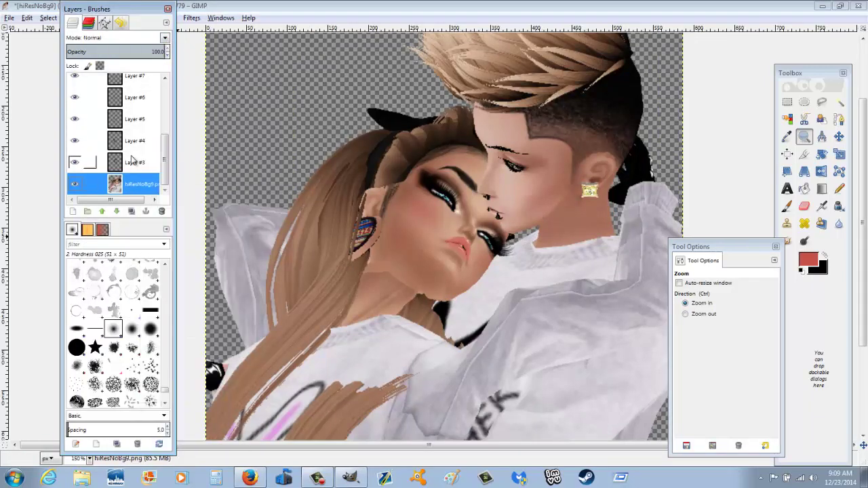
pyautogui.rightClick(133, 163)
pyautogui.click(170, 251)
pyautogui.rightClick(134, 168)
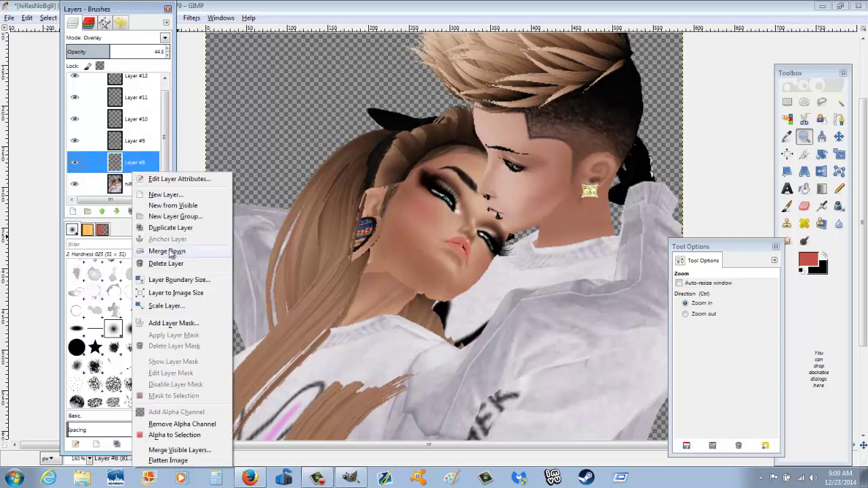
pyautogui.click(169, 251)
pyautogui.rightClick(144, 133)
pyautogui.click(179, 213)
pyautogui.rightClick(143, 114)
pyautogui.click(179, 194)
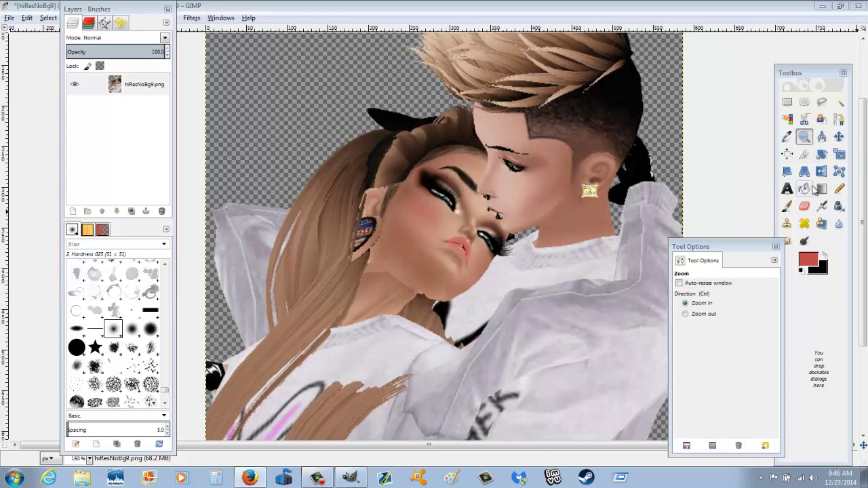
# Draw a rectangular selection around a section of the woman's hair
pyautogui.click(804, 154)
pyautogui.click(788, 102)
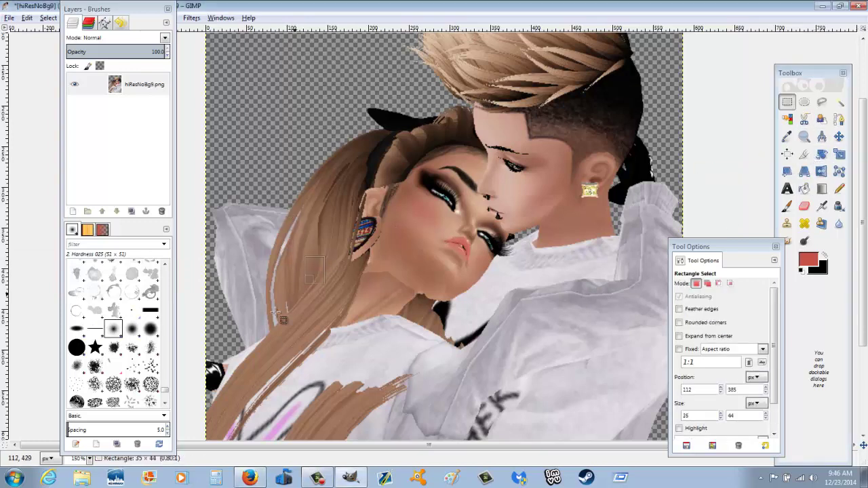
pyautogui.moveTo(311, 257); pyautogui.dragTo(276, 349)
pyautogui.moveTo(311, 313); pyautogui.dragTo(328, 386)
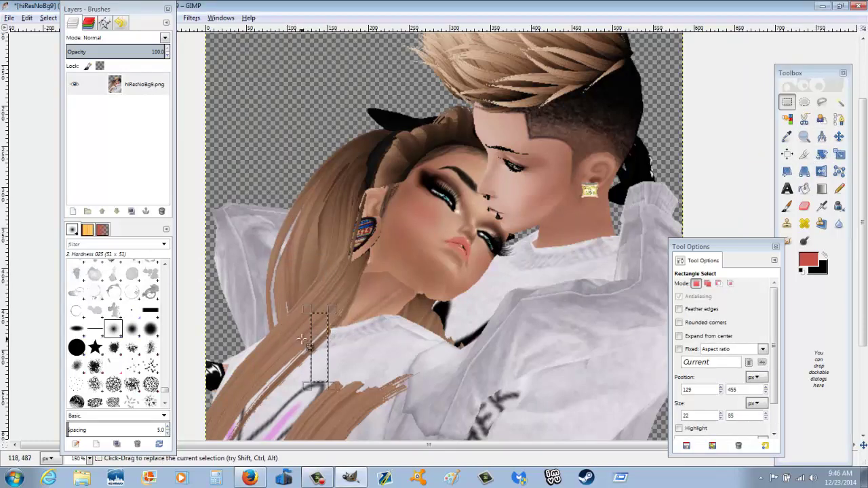
pyautogui.moveTo(264, 369); pyautogui.dragTo(363, 232)
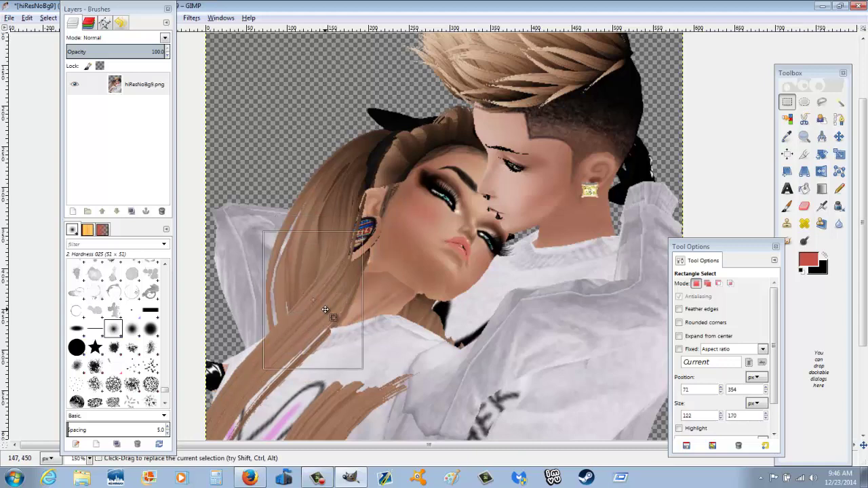
pyautogui.moveTo(275, 360); pyautogui.dragTo(244, 407)
# Copy the selected hair and paste it onto its own Pasted Layer
pyautogui.rightClick(287, 380)
pyautogui.click(377, 289)
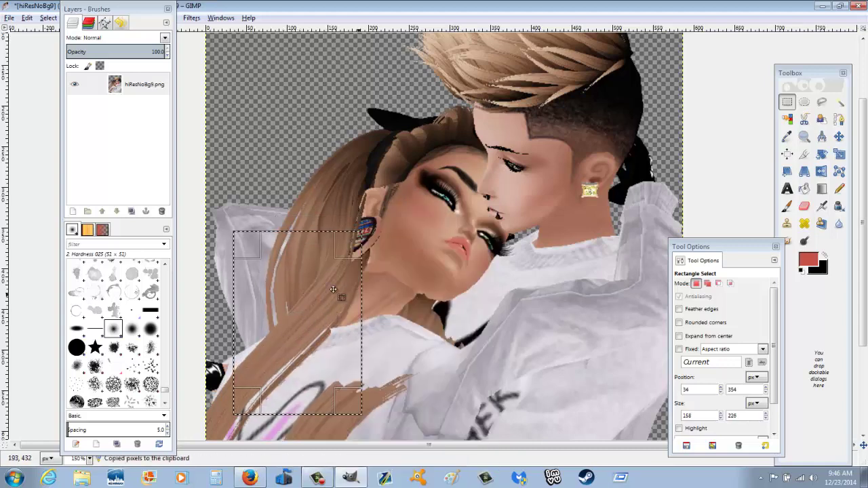
pyautogui.click(48, 18)
pyautogui.click(60, 44)
pyautogui.hotkey('shift', 'ctrl', 'n')
pyautogui.click(97, 188)
pyautogui.rightClick(285, 149)
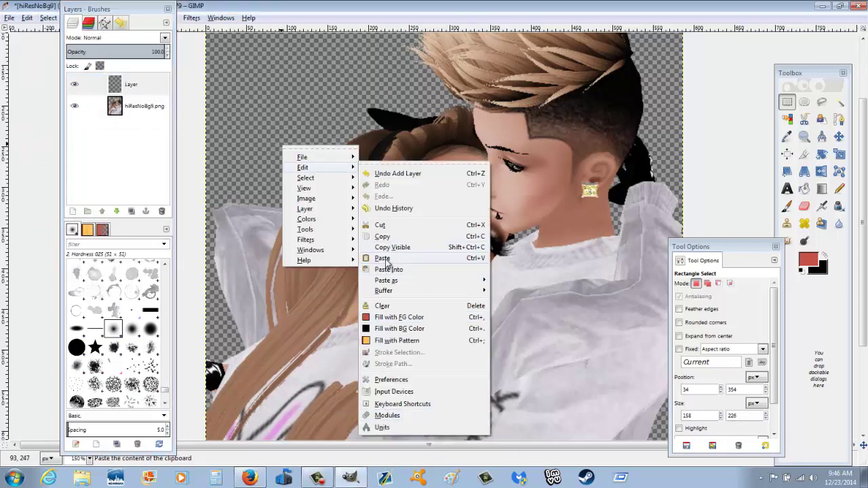
pyautogui.click(387, 374)
# With the base layer hidden, erase the white background around the strand, then show the base again
pyautogui.click(75, 128)
pyautogui.click(139, 84)
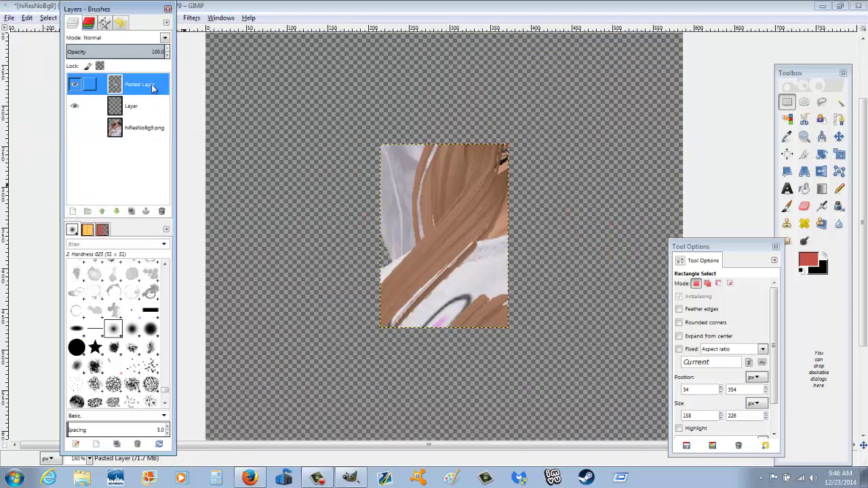
pyautogui.rightClick(143, 81)
pyautogui.click(804, 206)
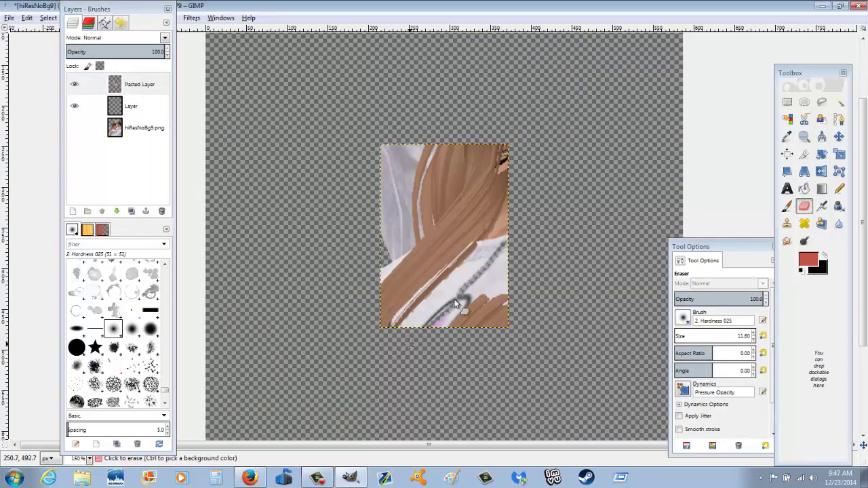
pyautogui.moveTo(506, 257); pyautogui.dragTo(441, 322)
pyautogui.moveTo(502, 234); pyautogui.dragTo(470, 327)
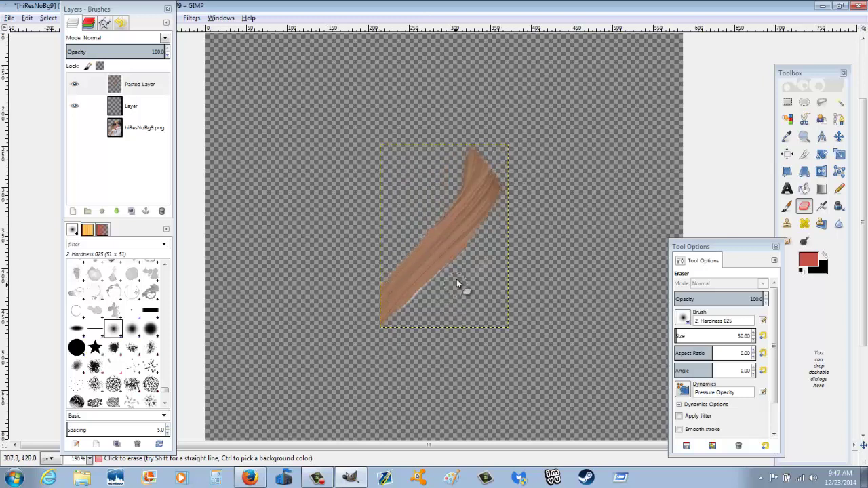
pyautogui.click(75, 127)
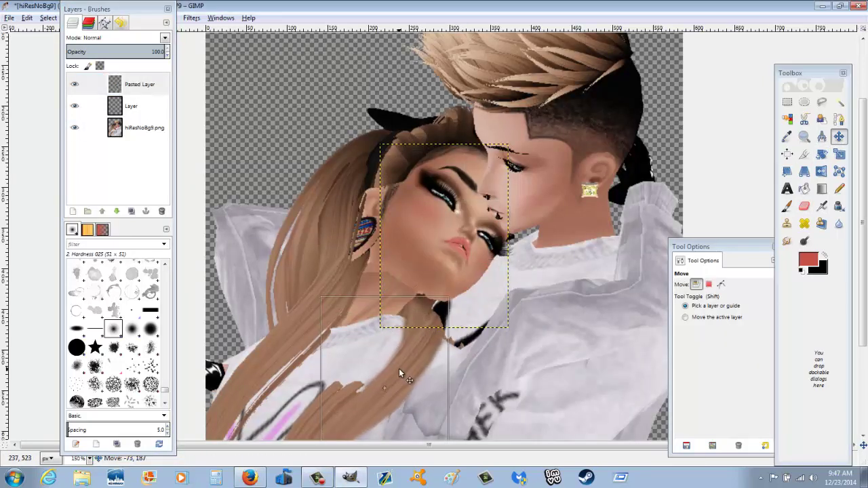
# Move the pasted strand over the woman's hair, duplicating and merging the hair layer
pyautogui.moveTo(462, 232)
pyautogui.mouseDown()
pyautogui.moveTo(411, 373)
pyautogui.moveTo(398, 334)
pyautogui.mouseUp()
pyautogui.click(116, 211)
pyautogui.hotkey('ctrl', 'shift', 'd')
pyautogui.rightClick(120, 118)
pyautogui.click(183, 197)
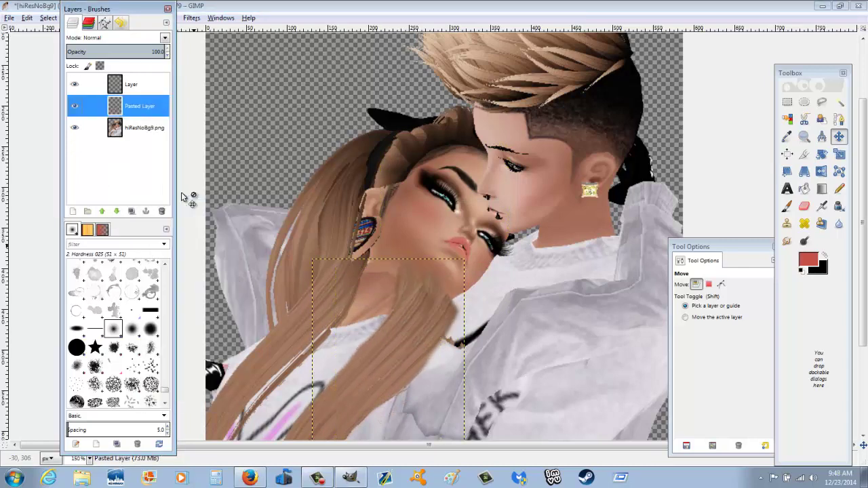
pyautogui.moveTo(156, 51); pyautogui.dragTo(121, 51)
# Erase and smudge the hair and shirt edges with the hair layer back at full opacity
pyautogui.scroll(2, 350, 250)
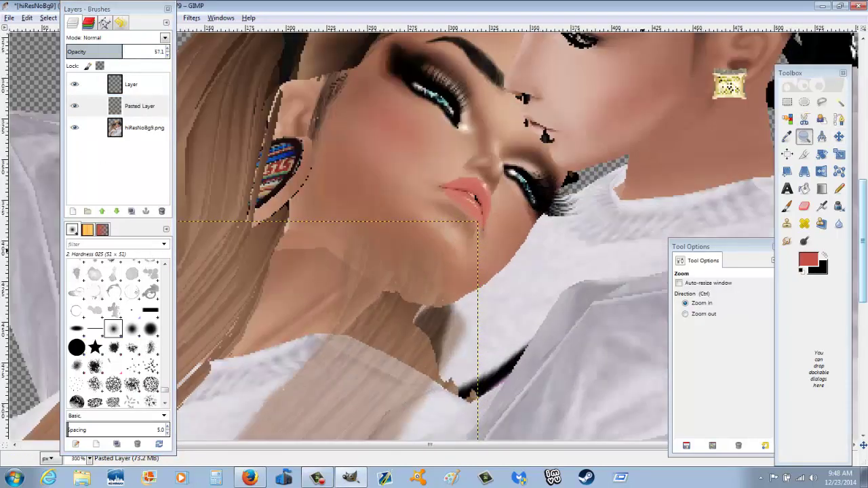
pyautogui.hotkey('shift', 'e')
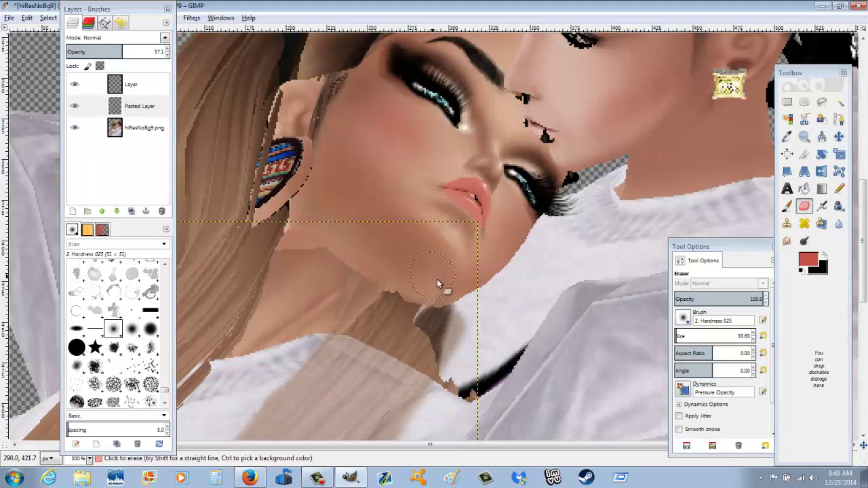
pyautogui.moveTo(121, 52); pyautogui.dragTo(167, 52)
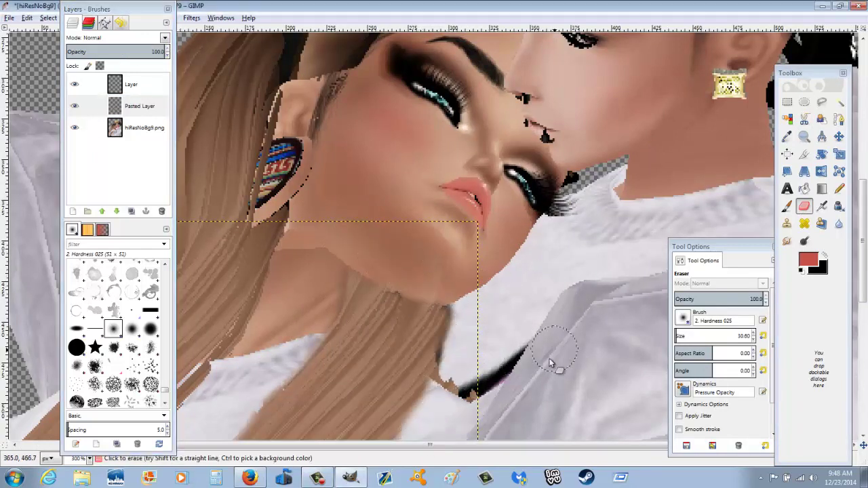
pyautogui.press('s')
pyautogui.scroll(-5, 458, 286)
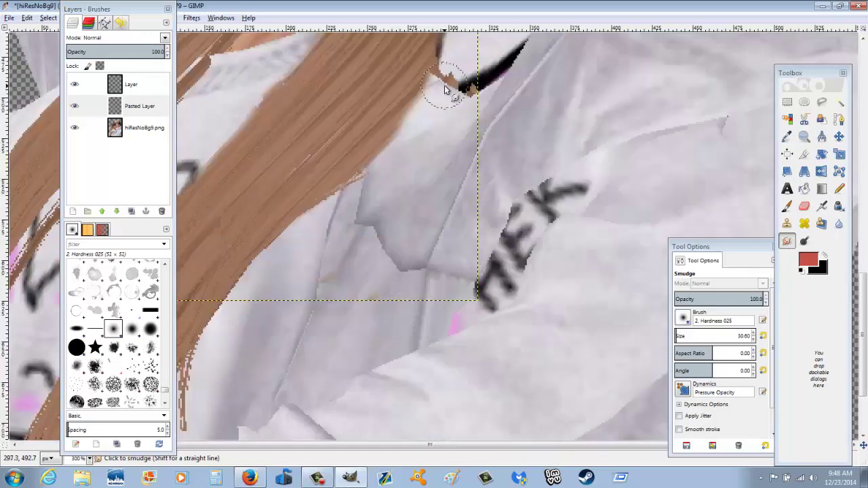
pyautogui.scroll(2, 399, 319)
pyautogui.hscroll(-1, 400, 319)
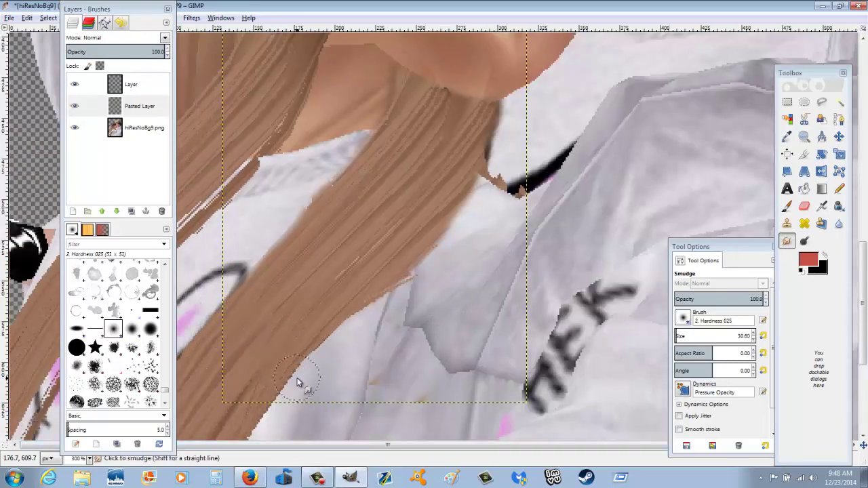
pyautogui.scroll(6, 487, 348)
pyautogui.scroll(-4, 372, 185)
pyautogui.hotkey('shift', 'e')
pyautogui.scroll(1, 677, 219)
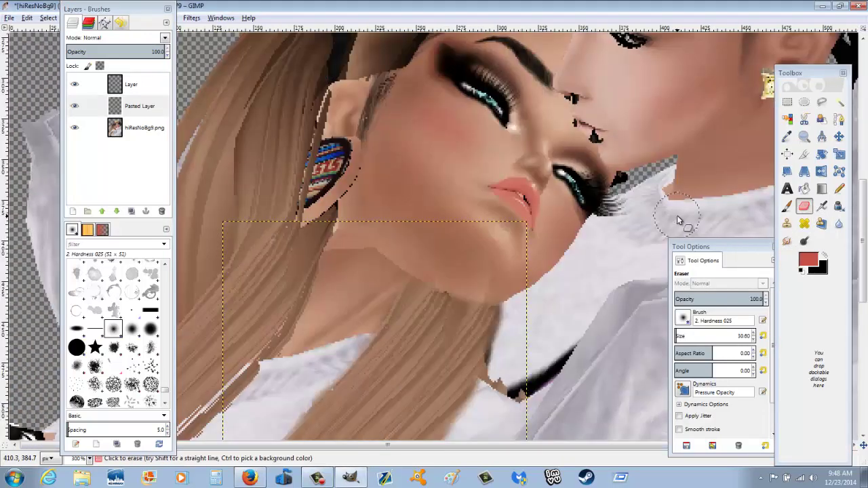
# Zoom out to the whole picture and make the top Layer active
pyautogui.press('z')
pyautogui.click(685, 313)
pyautogui.click(596, 314)
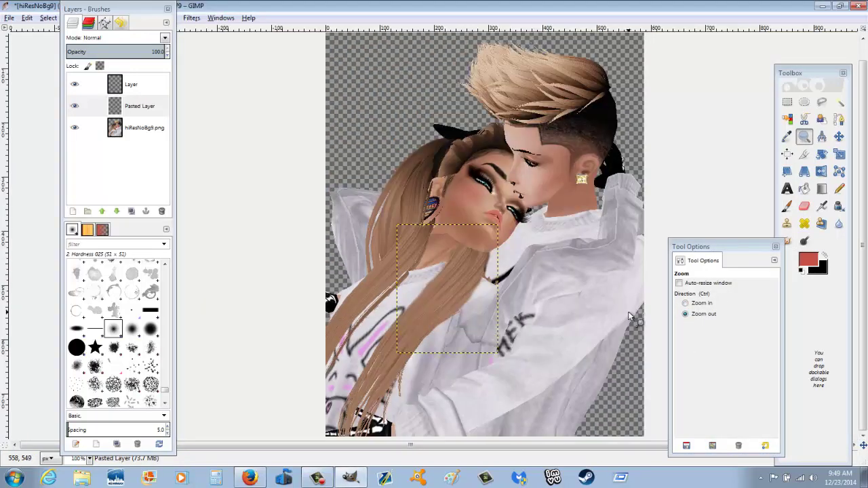
pyautogui.click(74, 106)
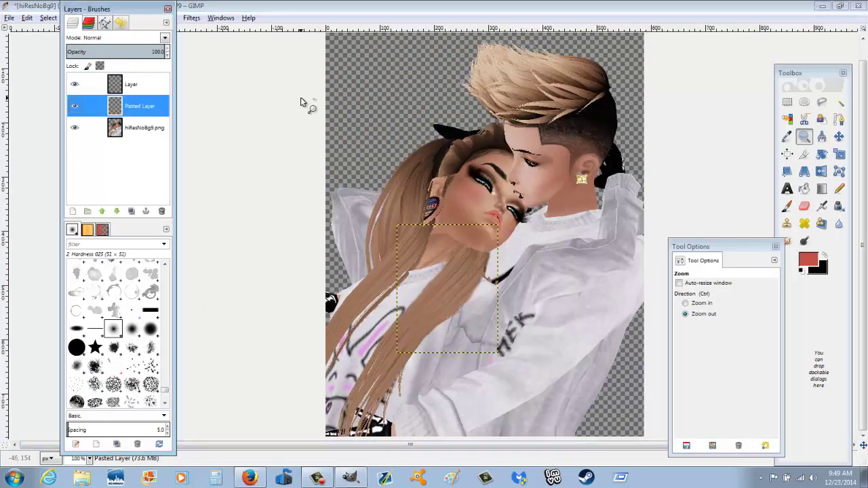
pyautogui.click(132, 85)
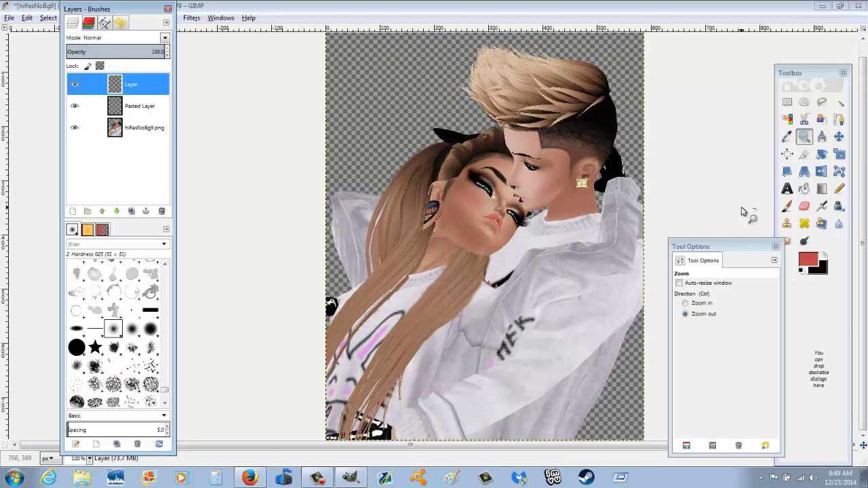
pyautogui.press('+')
pyautogui.press('+')
pyautogui.press('+')
# Soften the black nose shadow with Gaussian Blur and blend its layer in Overlay mode
pyautogui.press('x')
pyautogui.press('p')
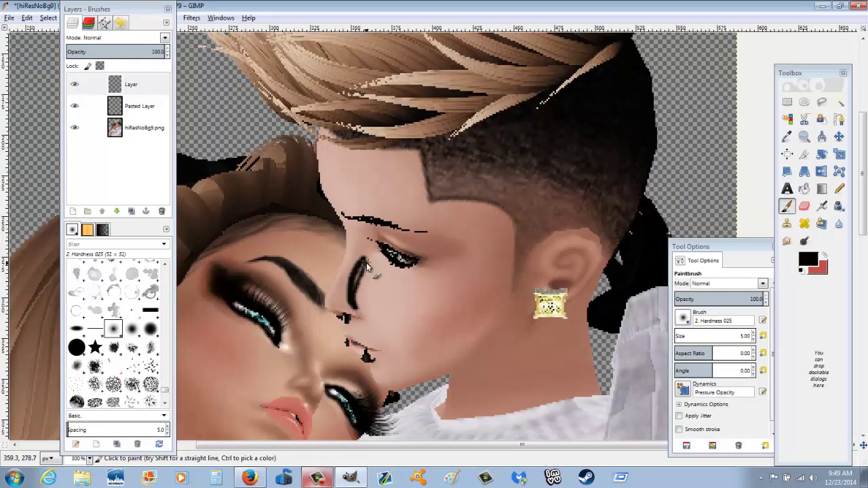
pyautogui.click(191, 18)
pyautogui.click(366, 95)
pyautogui.click(448, 358)
pyautogui.click(164, 37)
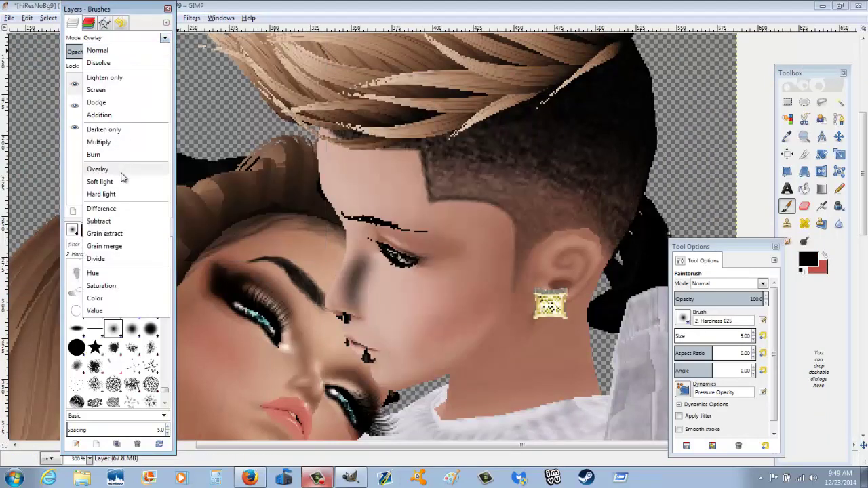
# On a new layer, paint a white nose-bridge highlight, blur it 12 px, set Overlay, then add Layer #2
pyautogui.press('Escape')
pyautogui.click(73, 211)
pyautogui.click(120, 213)
pyautogui.press('d')
pyautogui.press('x')
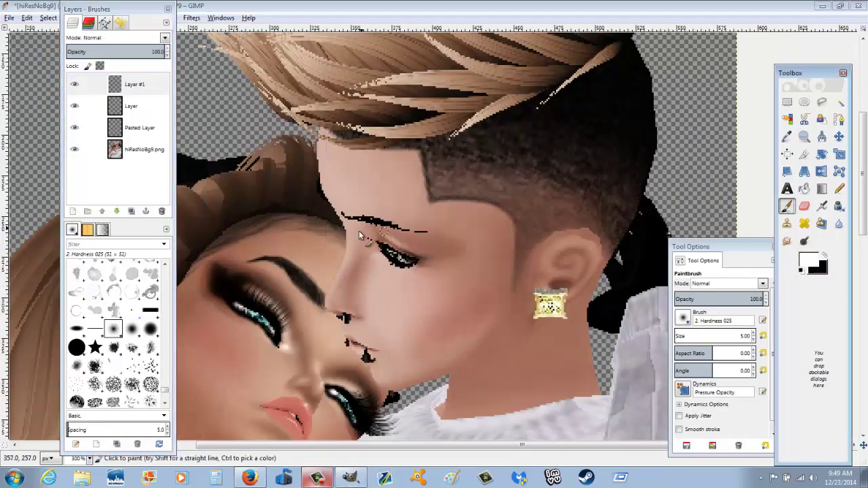
pyautogui.moveTo(332, 301); pyautogui.dragTo(341, 276)
pyautogui.click(191, 18)
pyautogui.click(223, 39)
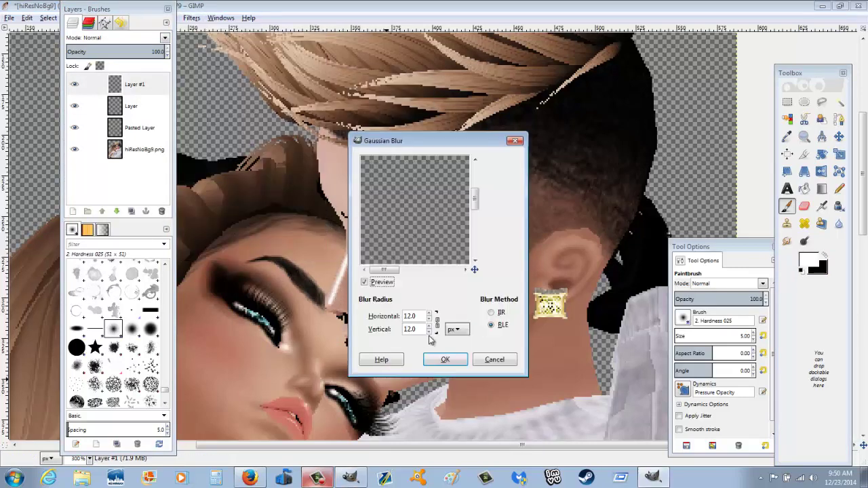
pyautogui.click(445, 360)
pyautogui.click(115, 37)
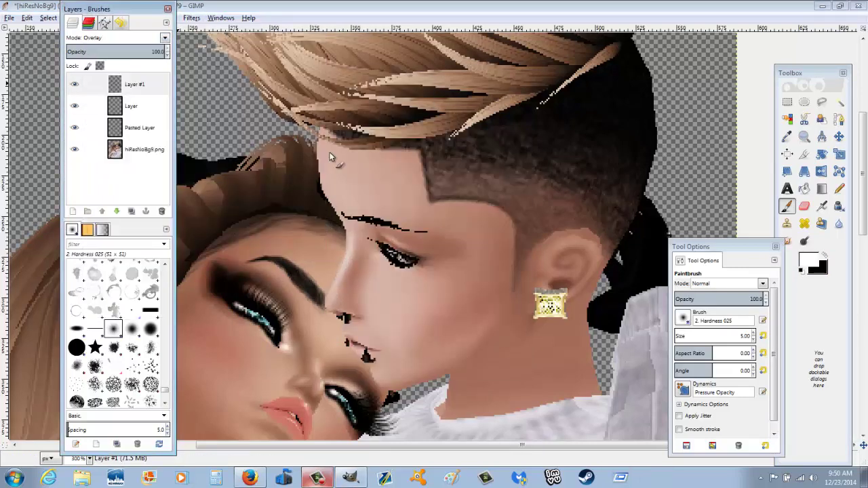
pyautogui.scroll(-3, 407, 271)
pyautogui.keyDown('shift'); pyautogui.click(74, 211); pyautogui.keyUp('shift')
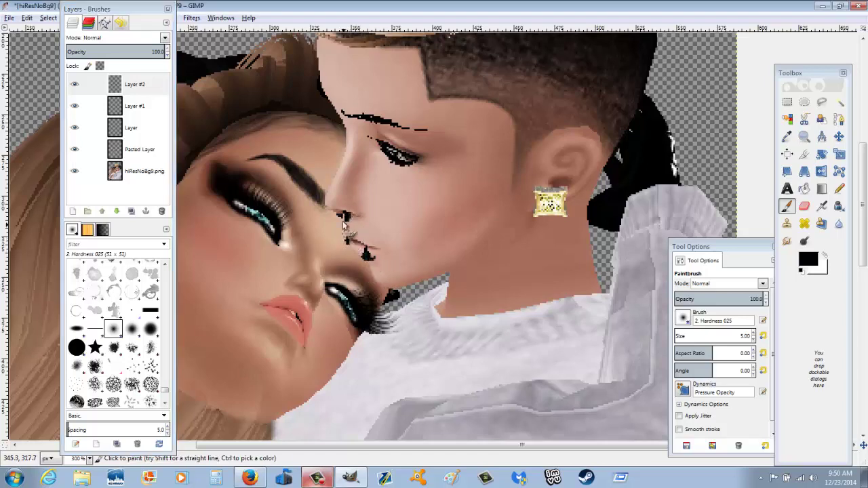
# On Layer #3, paint black face and neck shading, blur it, and set Overlay at about 73% opacity
pyautogui.keyDown('shift'); pyautogui.click(74, 212); pyautogui.keyUp('shift')
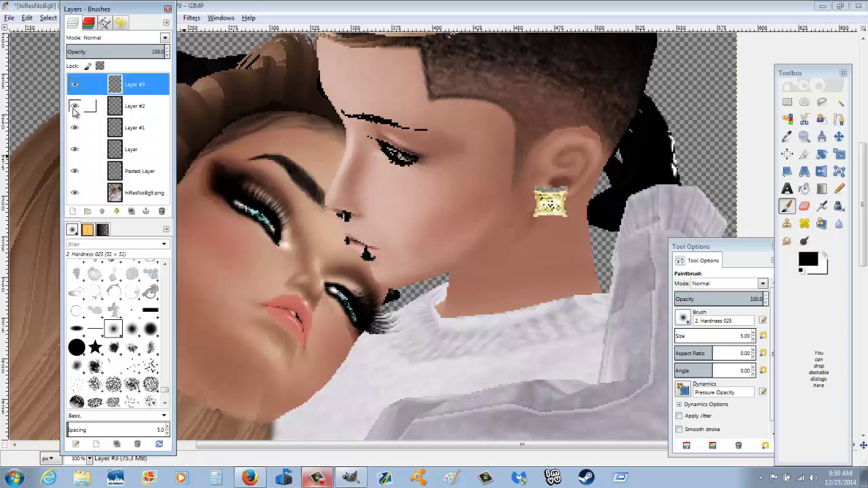
pyautogui.scroll(3, 448, 237)
pyautogui.scroll(-3, 731, 187)
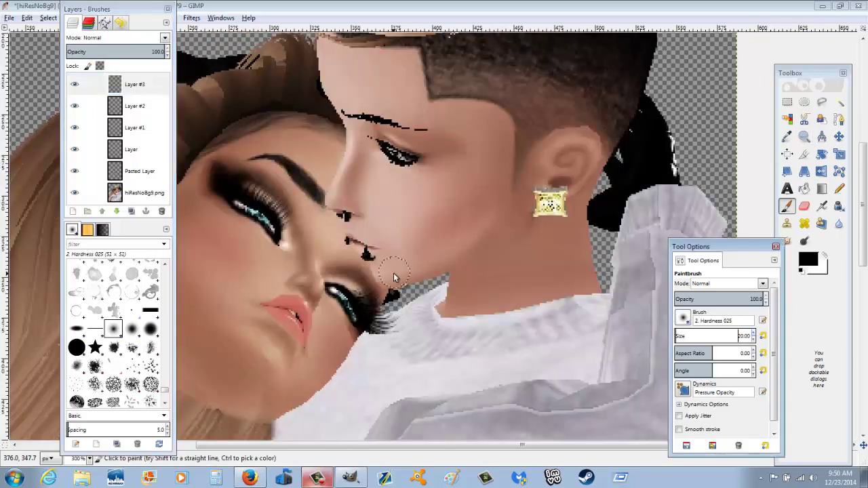
pyautogui.moveTo(394, 275); pyautogui.dragTo(493, 222)
pyautogui.moveTo(419, 85)
pyautogui.mouseDown()
pyautogui.moveTo(320, 42)
pyautogui.moveTo(515, 218)
pyautogui.moveTo(503, 170)
pyautogui.moveTo(415, 237)
pyautogui.moveTo(500, 195)
pyautogui.moveTo(427, 234)
pyautogui.mouseUp()
pyautogui.hotkey('ctrl', 'z')
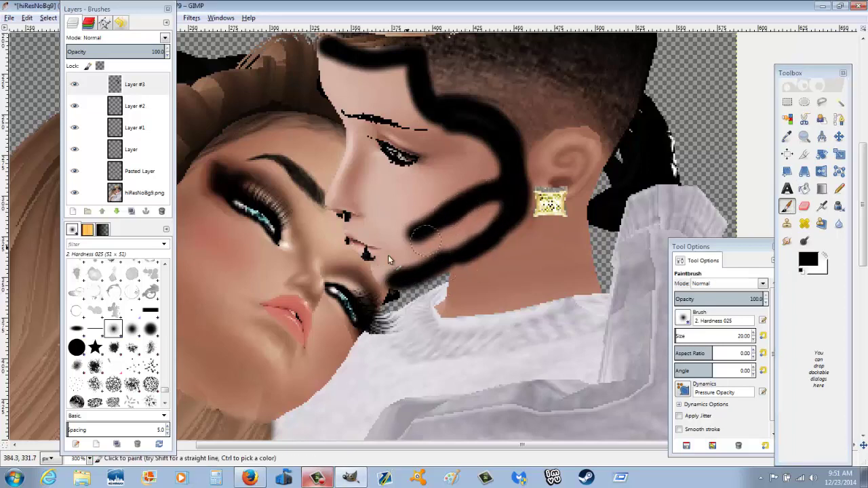
pyautogui.click(192, 17)
pyautogui.click(223, 45)
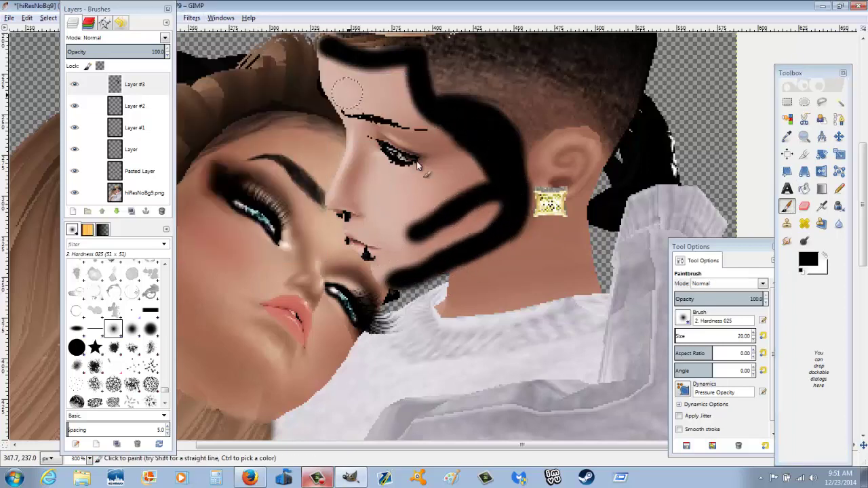
pyautogui.click(444, 361)
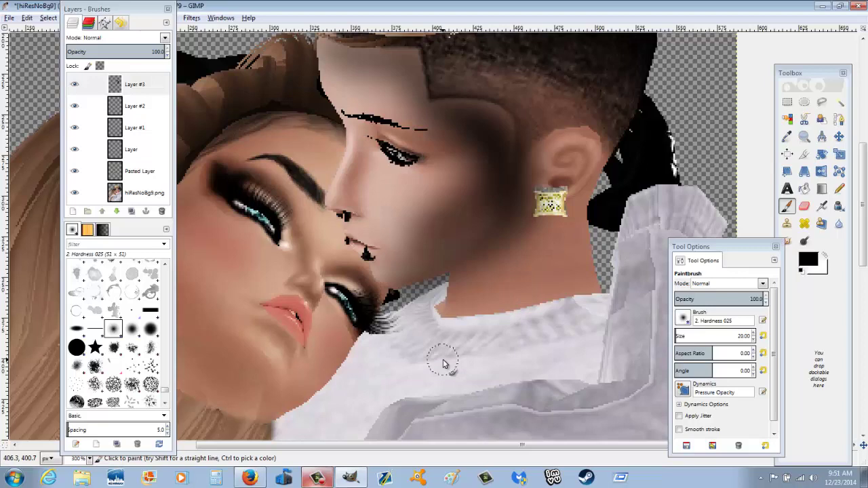
pyautogui.click(165, 39)
pyautogui.click(115, 159)
pyautogui.click(141, 52)
# On new Layer #4, paint black shading over the man's upper hair and blur it
pyautogui.click(73, 211)
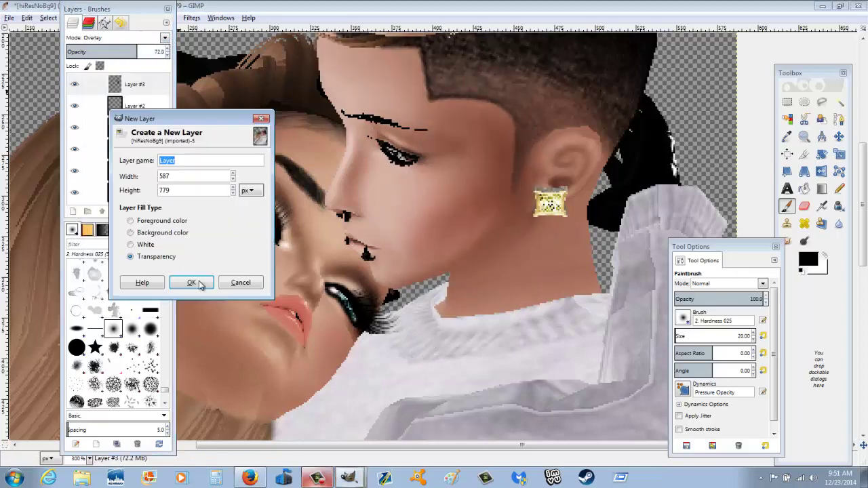
pyautogui.click(196, 283)
pyautogui.moveTo(319, 41); pyautogui.dragTo(424, 88)
pyautogui.click(192, 17)
pyautogui.click(224, 45)
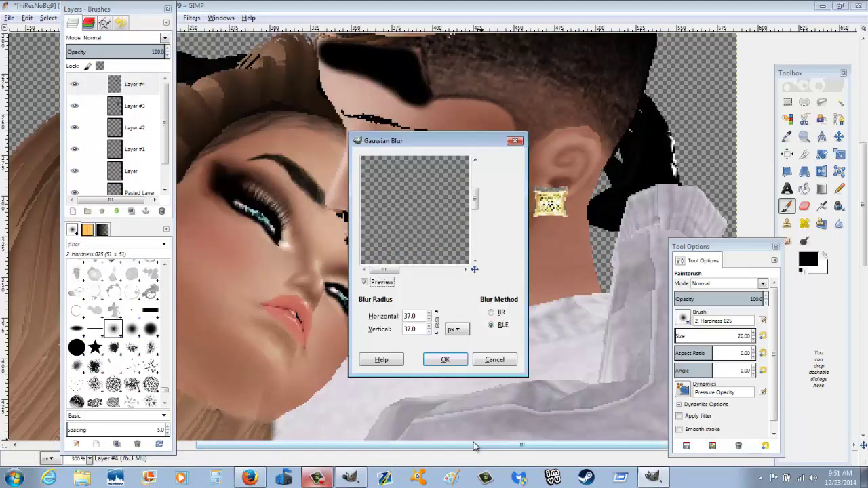
pyautogui.click(444, 359)
# On Layer #5, add blurred white forehead, nose and cheek highlights in Overlay at about 21%, then add Layer #6
pyautogui.click(73, 211)
pyautogui.click(109, 188)
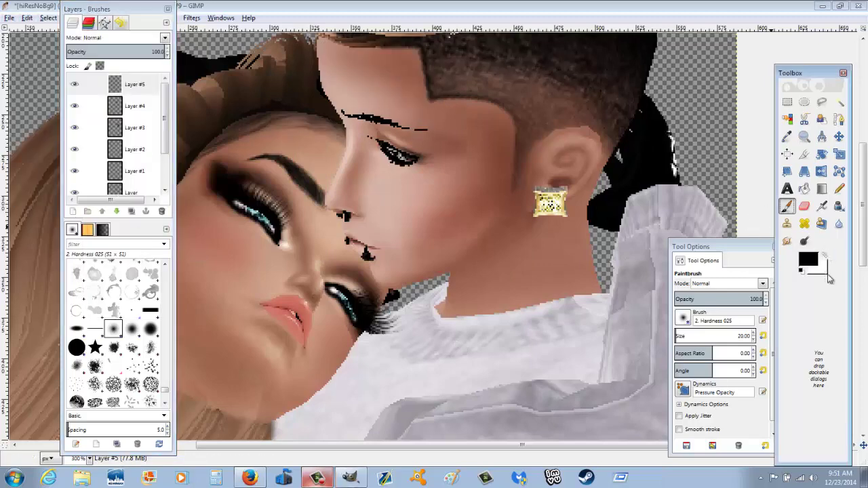
pyautogui.press('x')
pyautogui.moveTo(410, 194); pyautogui.dragTo(390, 190)
pyautogui.moveTo(339, 88); pyautogui.dragTo(353, 102)
pyautogui.click(192, 18)
pyautogui.click(207, 31)
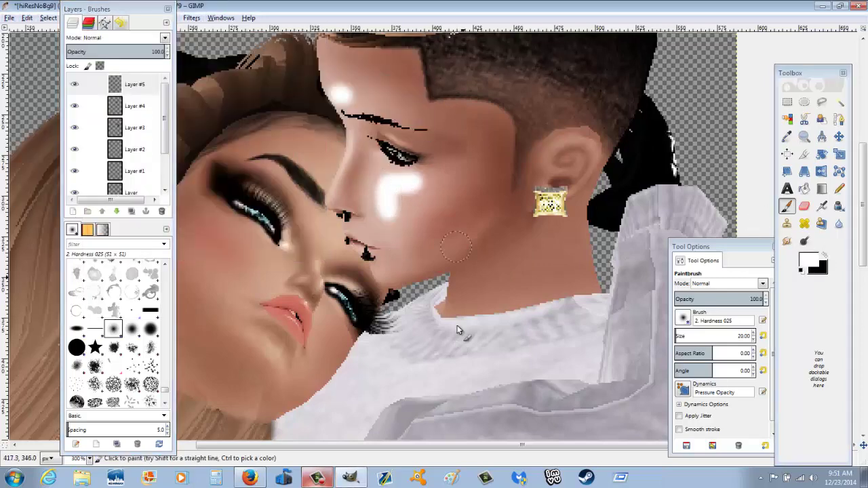
pyautogui.click(115, 38)
pyautogui.click(95, 167)
pyautogui.click(87, 52)
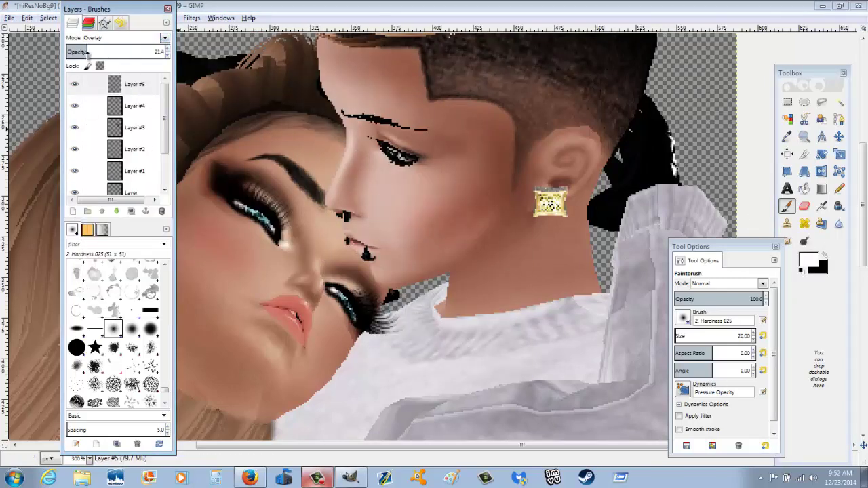
pyautogui.click(72, 211)
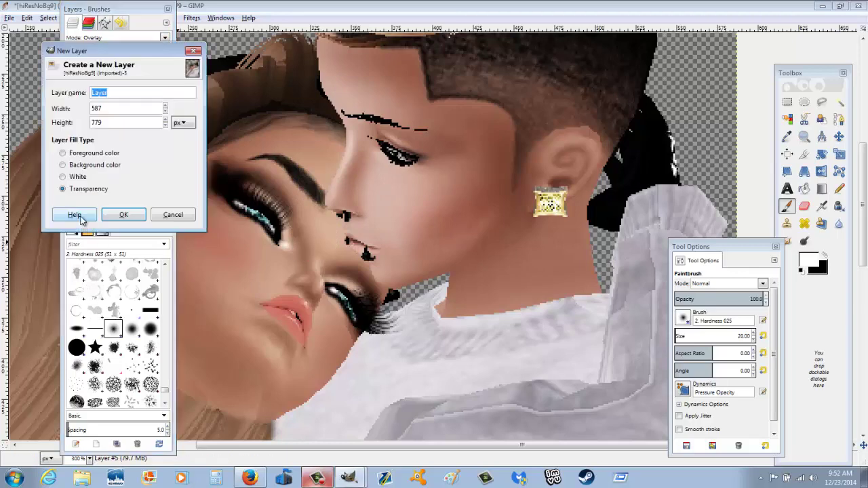
# Zoom in on the man's eye and repaint his eyebrow as a smooth black 5 px stroke
pyautogui.click(804, 136)
pyautogui.click(372, 117)
pyautogui.click(787, 205)
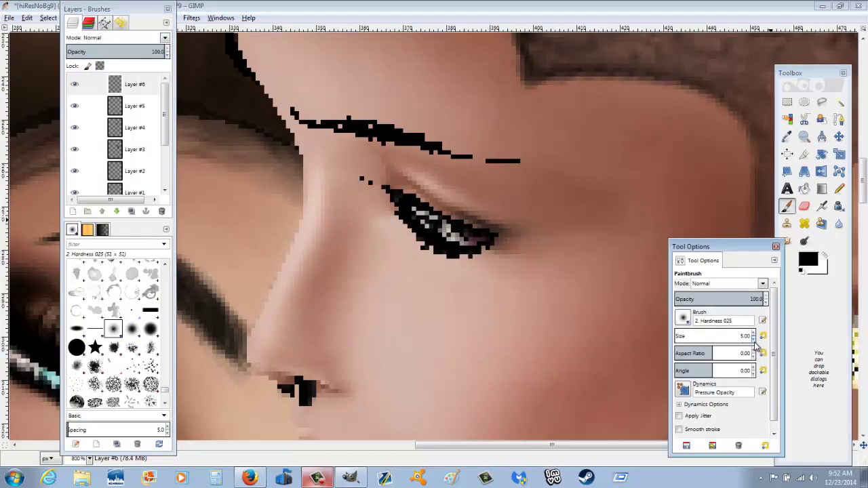
pyautogui.moveTo(293, 111); pyautogui.dragTo(493, 162)
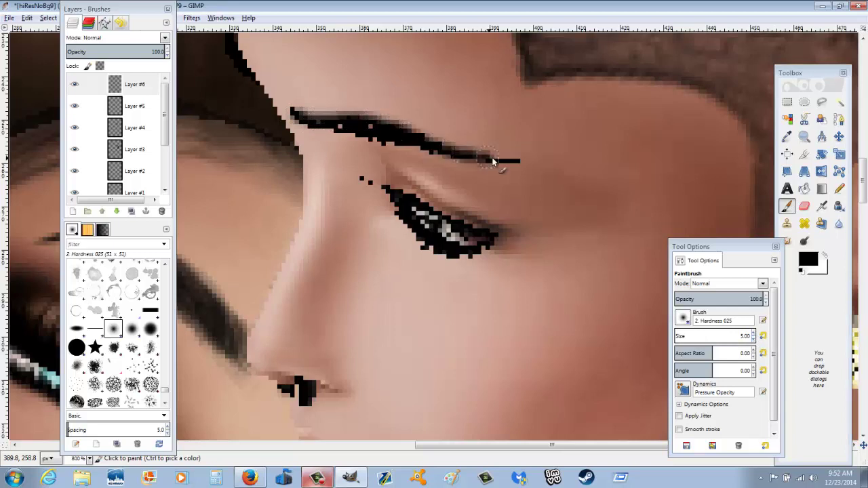
pyautogui.moveTo(348, 127); pyautogui.dragTo(399, 151)
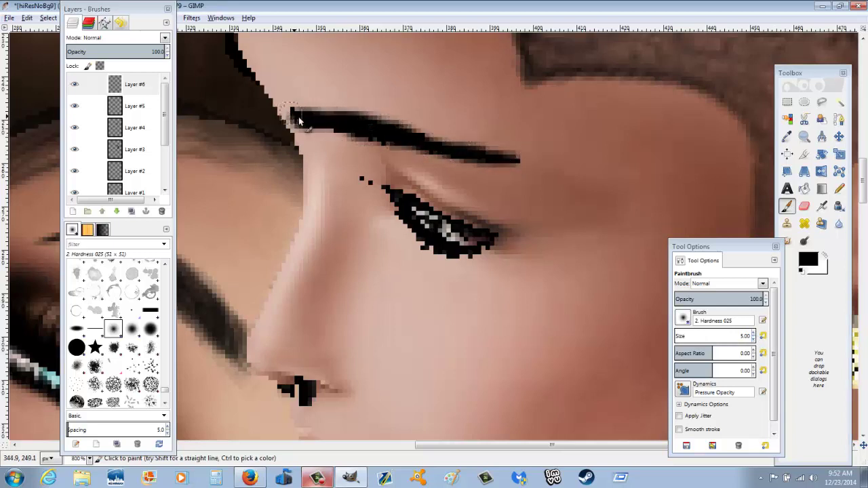
pyautogui.moveTo(299, 121); pyautogui.dragTo(526, 161)
# Add Layers #7 and #8 and sample the man's skin tone from the original picture layer
pyautogui.click(83, 210)
pyautogui.press('Return')
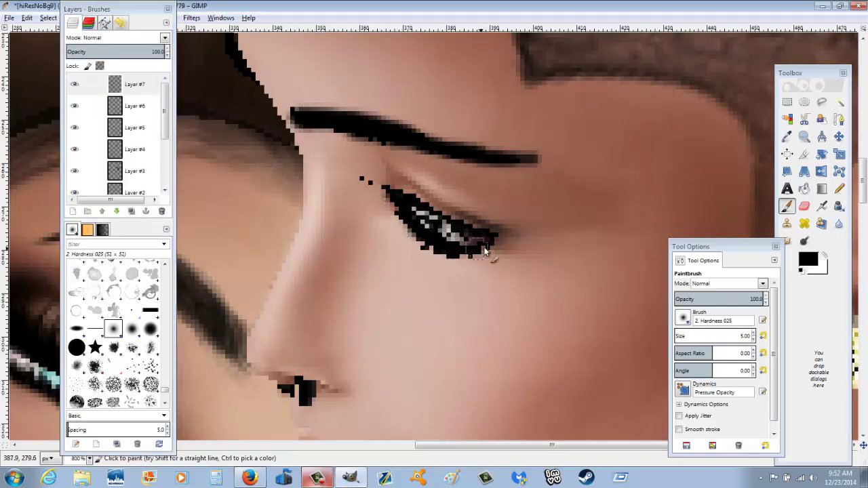
pyautogui.click(787, 138)
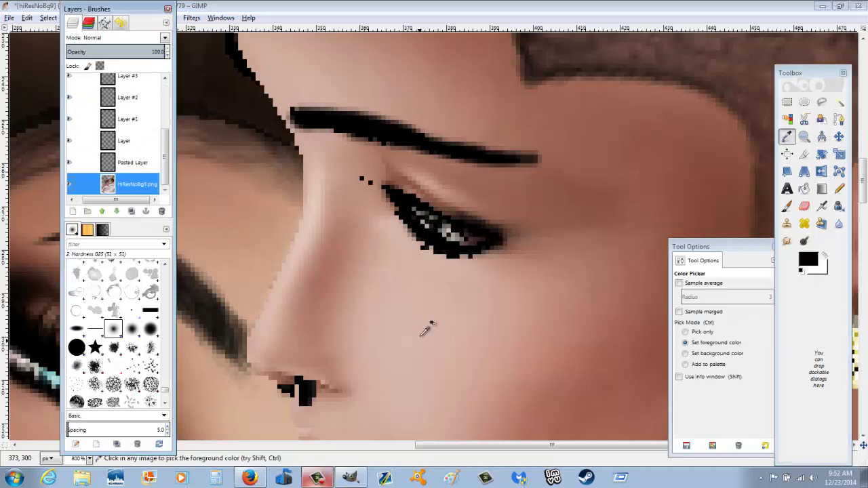
pyautogui.click(372, 175)
pyautogui.click(136, 88)
pyautogui.click(73, 211)
pyautogui.press('Return')
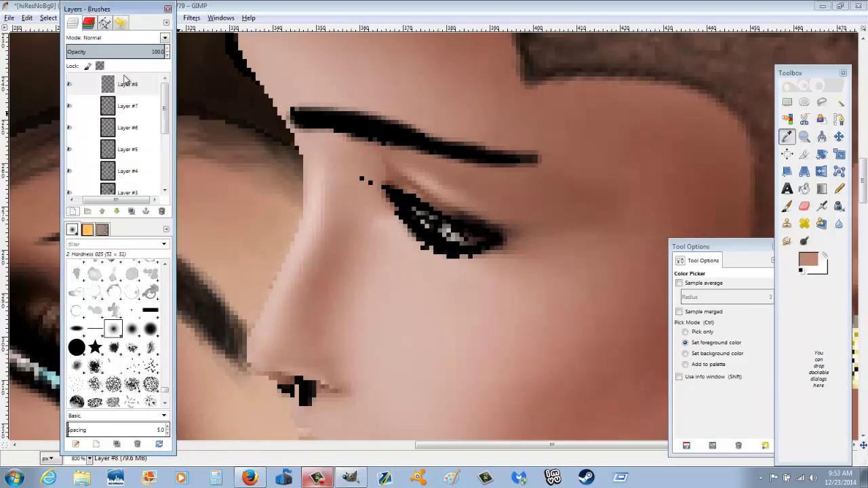
pyautogui.click(787, 205)
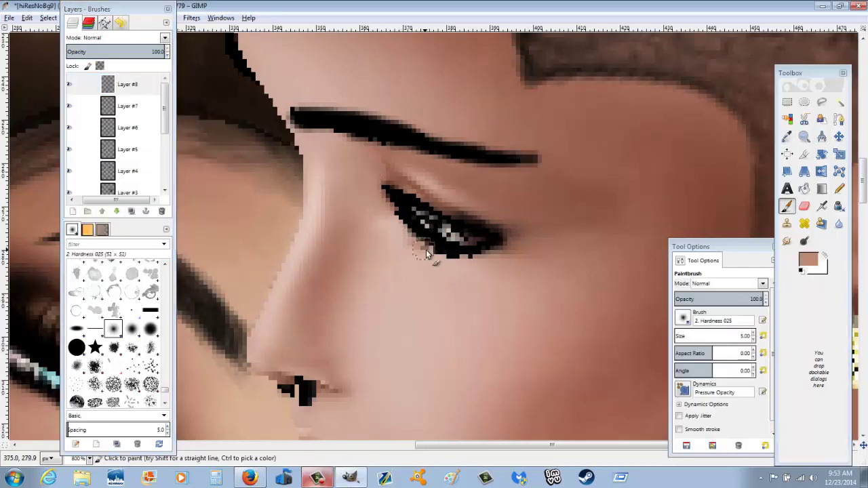
# On a new layer, paint skin tone over the man's eyelid, keeping Normal blend mode
pyautogui.click(73, 211)
pyautogui.press('Return')
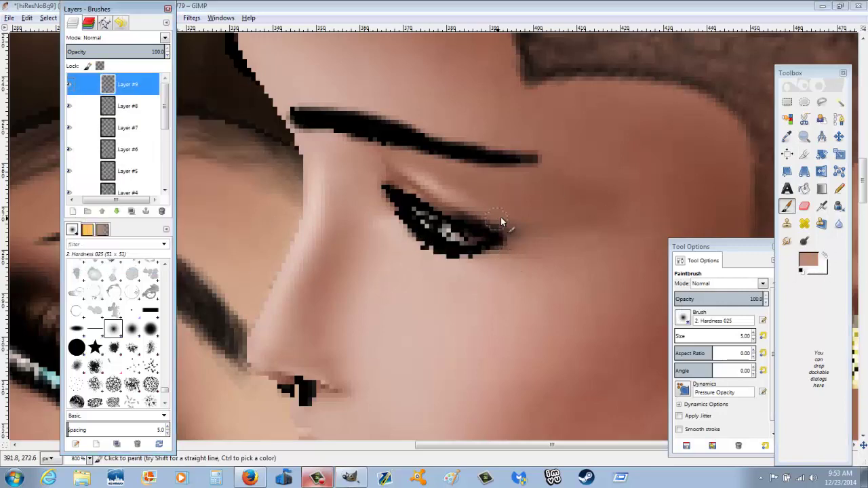
pyautogui.moveTo(502, 222)
pyautogui.mouseDown()
pyautogui.moveTo(407, 180)
pyautogui.moveTo(461, 186)
pyautogui.mouseUp()
pyautogui.click(115, 38)
pyautogui.press('Escape')
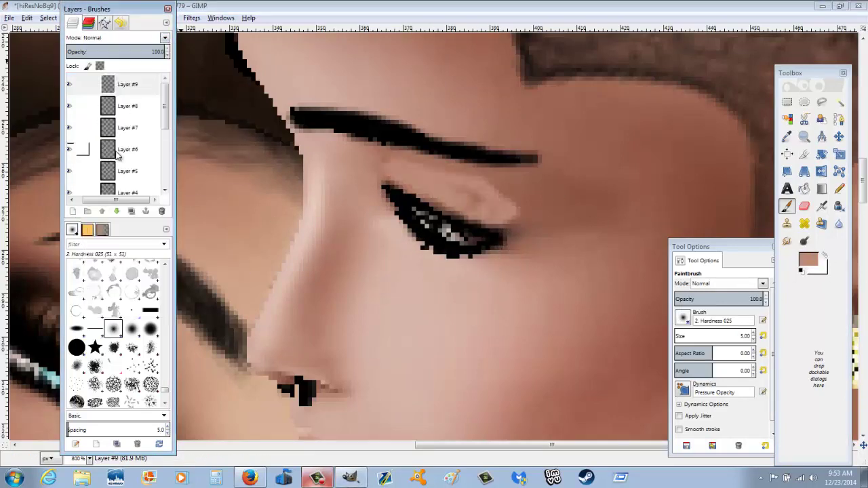
# Paint cyan over the iris and blend it in Overlay mode
pyautogui.click(806, 263)
pyautogui.moveTo(424, 213); pyautogui.dragTo(451, 234)
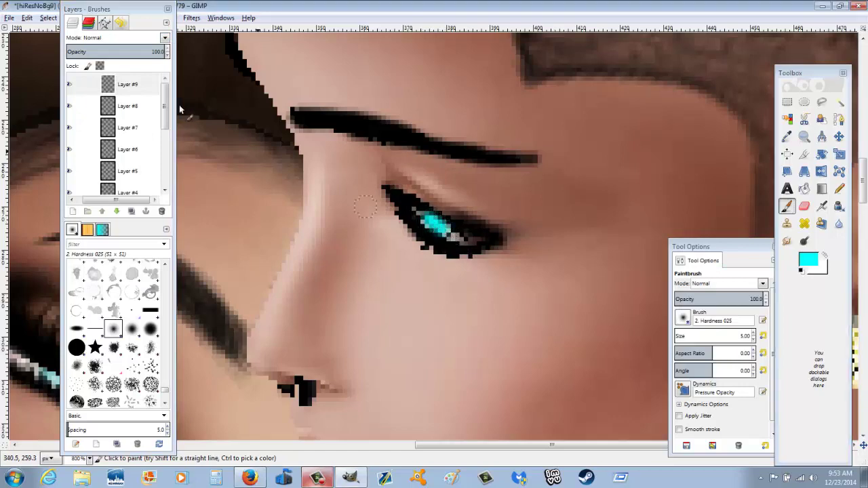
pyautogui.click(116, 37)
# Add a new white glint layer and set its blend mode to Grain merge
pyautogui.click(97, 167)
pyautogui.click(73, 211)
pyautogui.press('Return')
pyautogui.press('x')
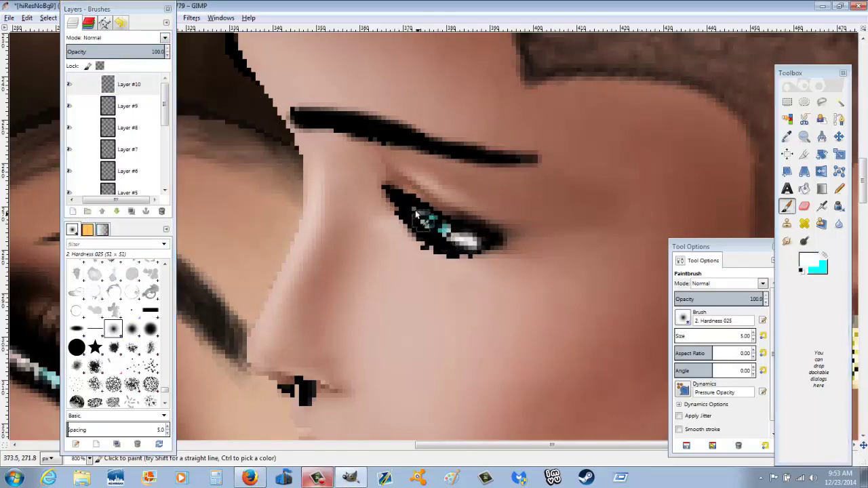
pyautogui.click(165, 38)
pyautogui.click(116, 231)
# Zoom in on the man's jaw and add a new transparent layer
pyautogui.press('z')
pyautogui.moveTo(545, 291); pyautogui.dragTo(555, 300)
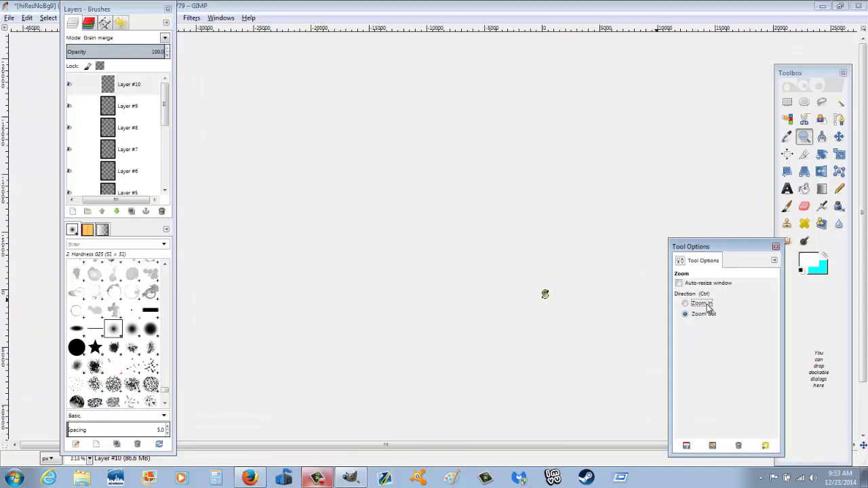
pyautogui.scroll(-2, 563, 304)
pyautogui.scroll(-4, 563, 304)
pyautogui.scroll(-3, 563, 304)
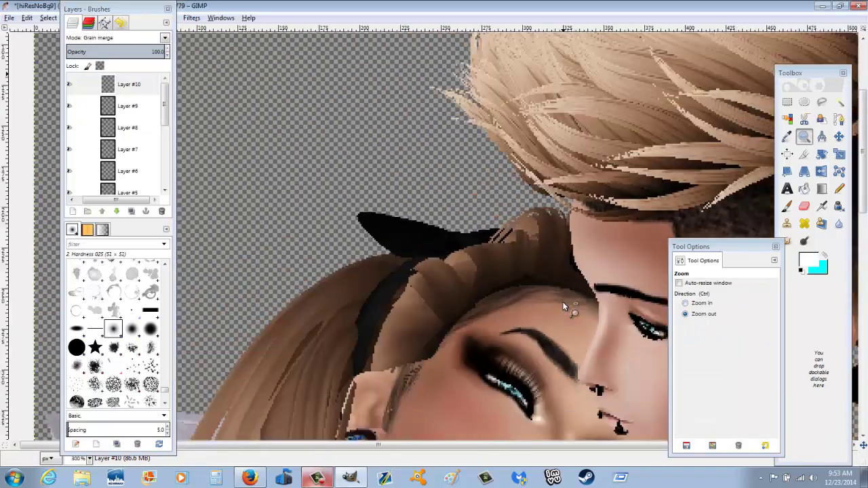
pyautogui.scroll(-2, 563, 304)
pyautogui.scroll(2, 591, 349)
pyautogui.scroll(-4, 590, 349)
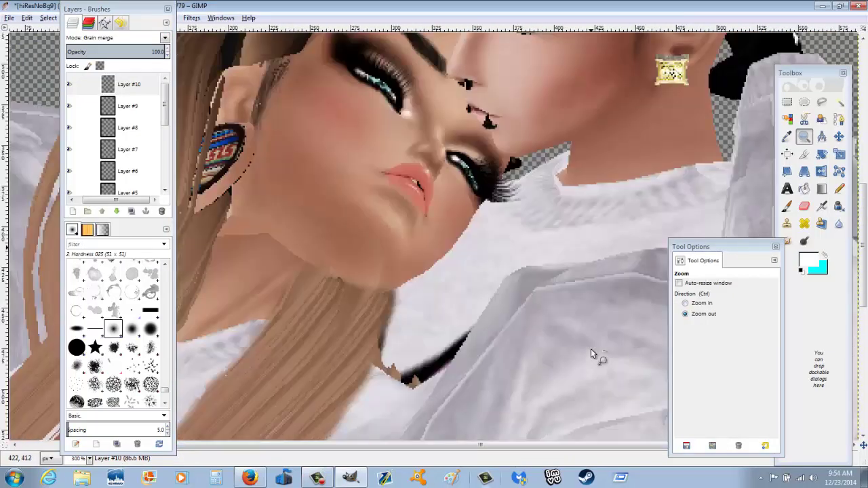
pyautogui.scroll(4, 591, 346)
pyautogui.scroll(-3, 634, 314)
pyautogui.click(73, 211)
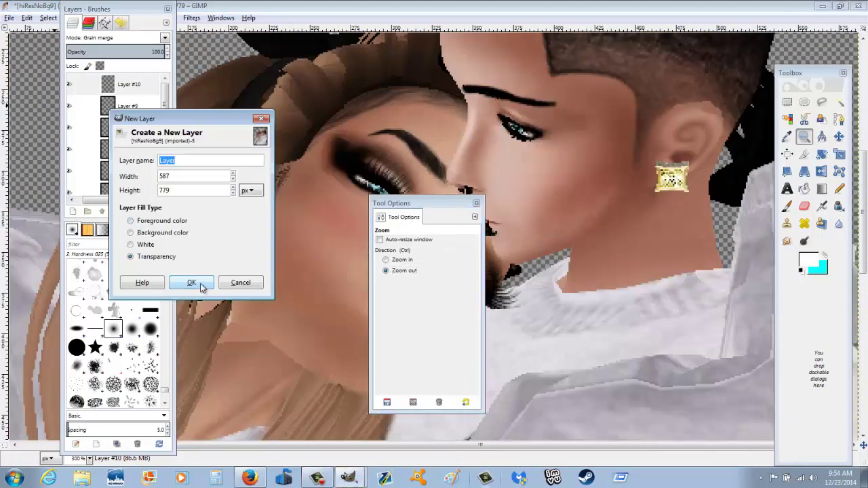
pyautogui.click(196, 284)
# Paint a black stroke along the jaw, Gaussian-blur it, and set the layer to Overlay
pyautogui.click(802, 270)
pyautogui.click(787, 206)
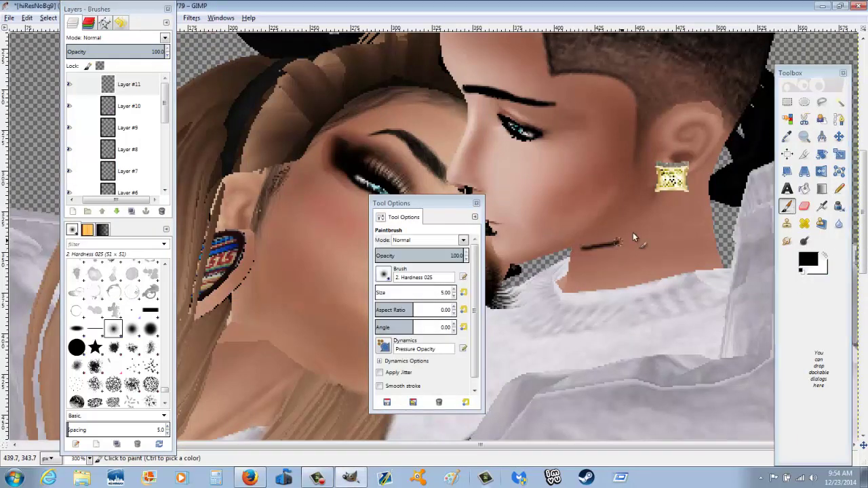
pyautogui.moveTo(582, 247); pyautogui.dragTo(680, 197)
pyautogui.click(191, 18)
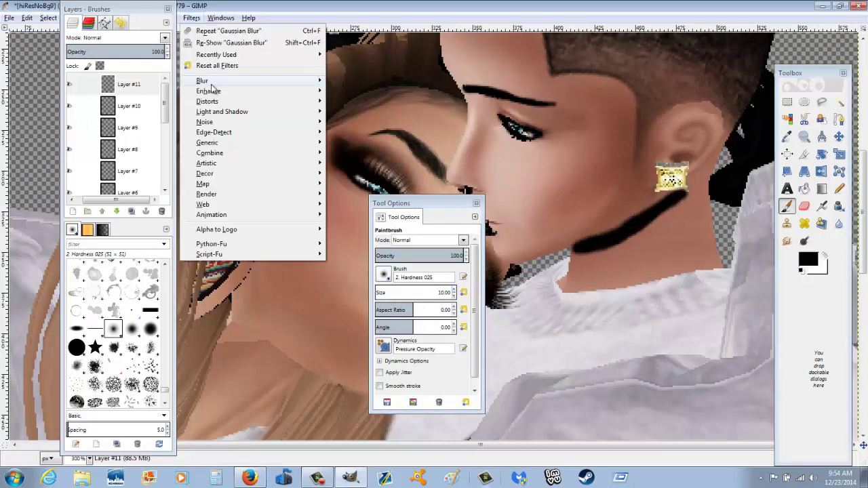
pyautogui.click(233, 35)
pyautogui.click(448, 358)
pyautogui.click(115, 37)
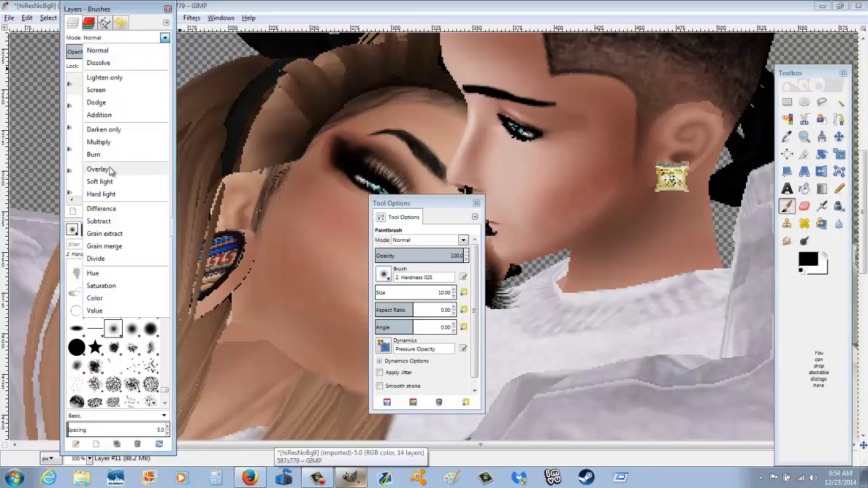
pyautogui.click(111, 169)
# Fit the whole image in the window, then zoom to 100% on the couple's faces
pyautogui.click(804, 136)
pyautogui.hotkey('ctrl', 'shift', 'j')
pyautogui.press('1')
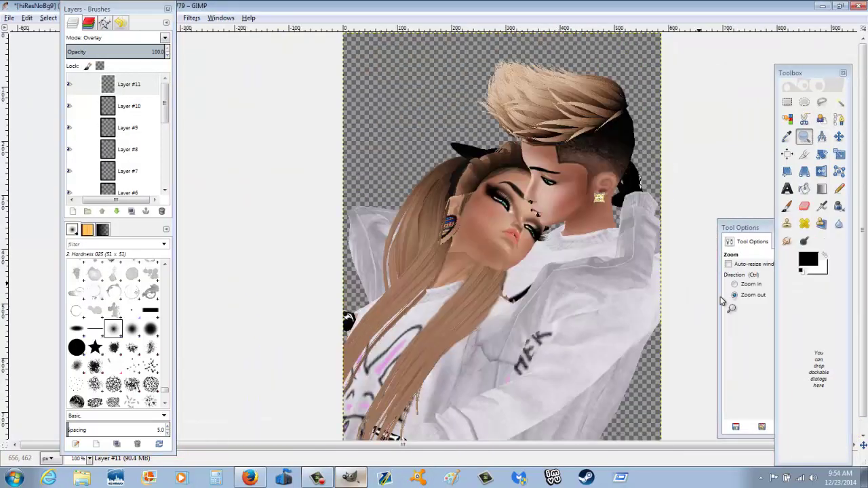
pyautogui.scroll(3, 474, 156)
# Make Layer #6 active and paint black across the gap in the man's eyebrow
pyautogui.hotkey('shift', 'e')
pyautogui.click(136, 121)
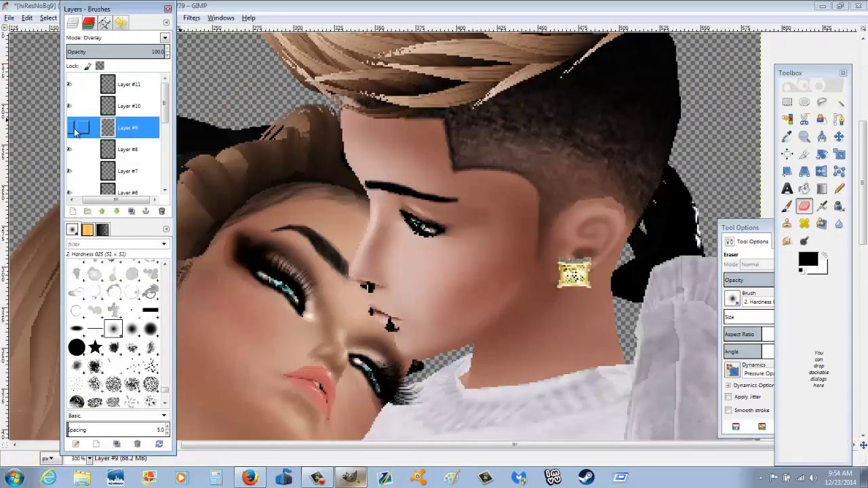
pyautogui.scroll(-1, 109, 128)
pyautogui.scroll(-1, 88, 132)
pyautogui.click(78, 134)
pyautogui.click(132, 152)
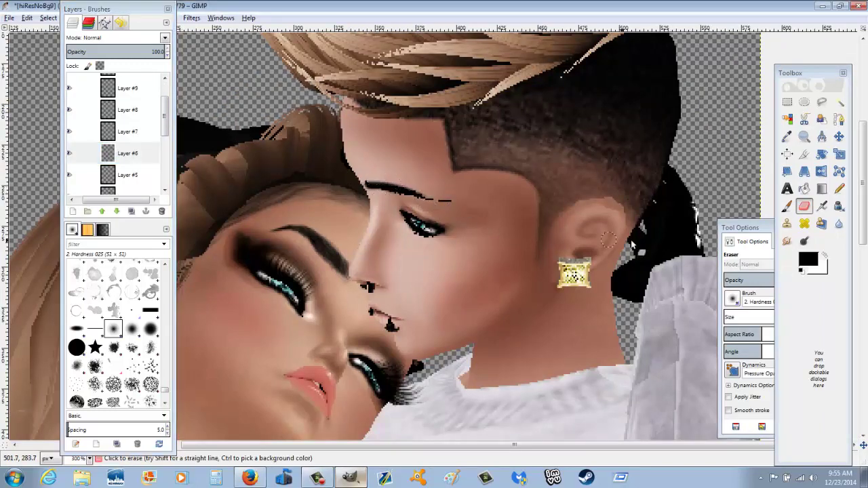
pyautogui.press('p')
pyautogui.scroll(2, 396, 199)
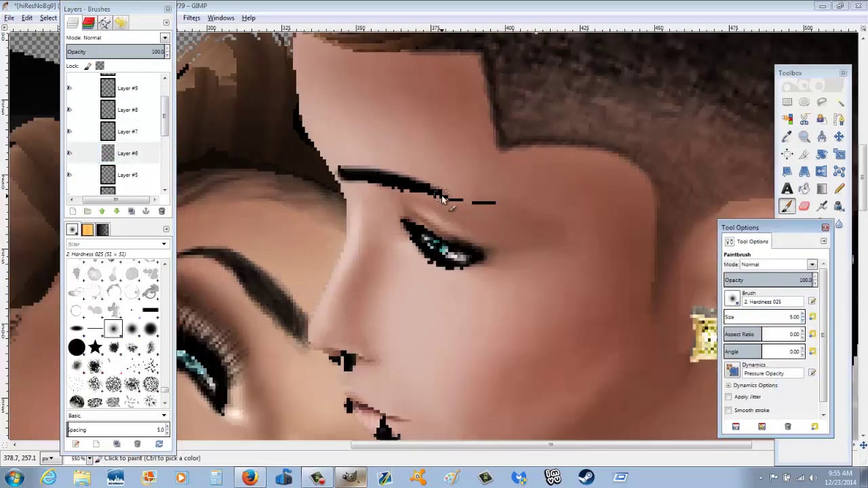
pyautogui.moveTo(442, 198); pyautogui.dragTo(495, 202)
# Zoom out to the whole picture and merge the bottom layers, starting with the Pasted Layer, down
pyautogui.press('z')
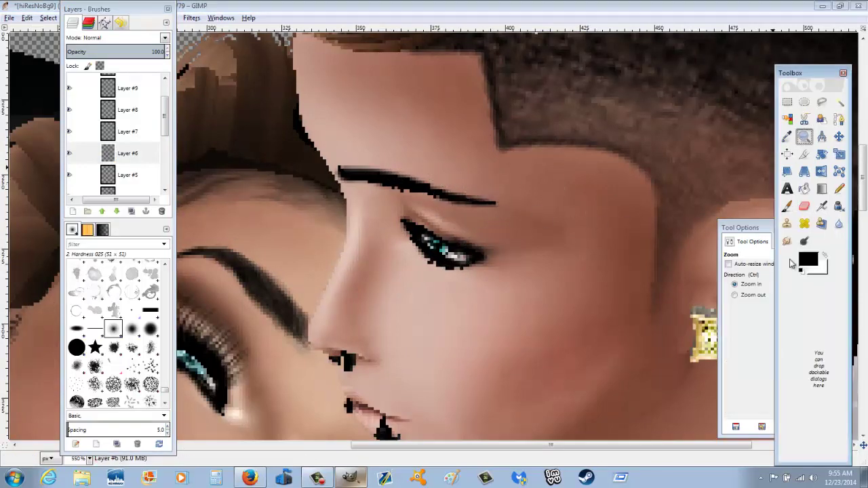
pyautogui.scroll(-4, 630, 289)
pyautogui.click(584, 280)
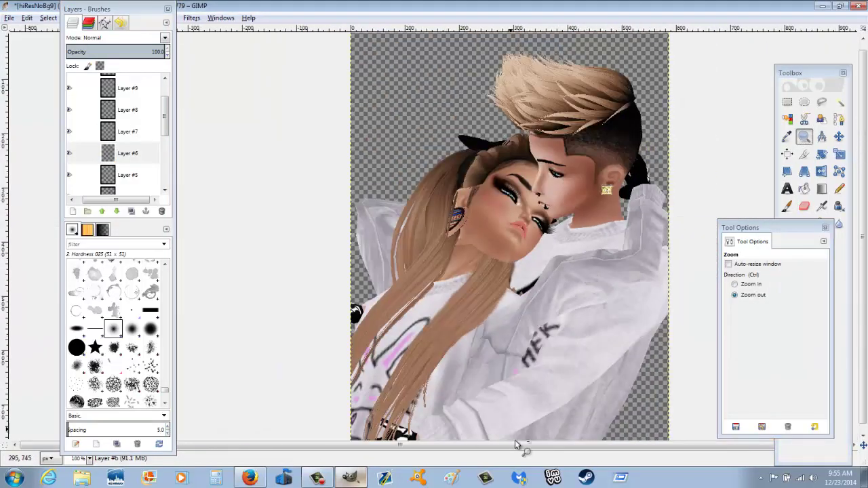
pyautogui.scroll(-3, 122, 167)
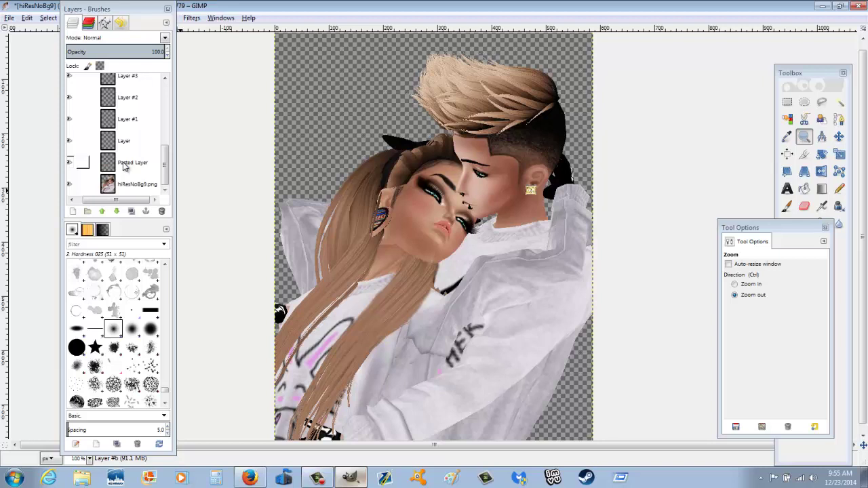
pyautogui.rightClick(139, 168)
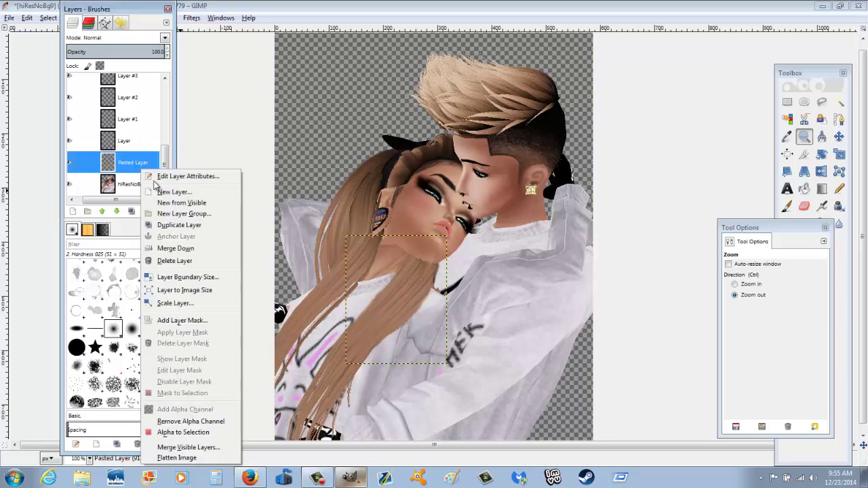
pyautogui.click(190, 258)
pyautogui.rightClick(139, 168)
pyautogui.click(190, 257)
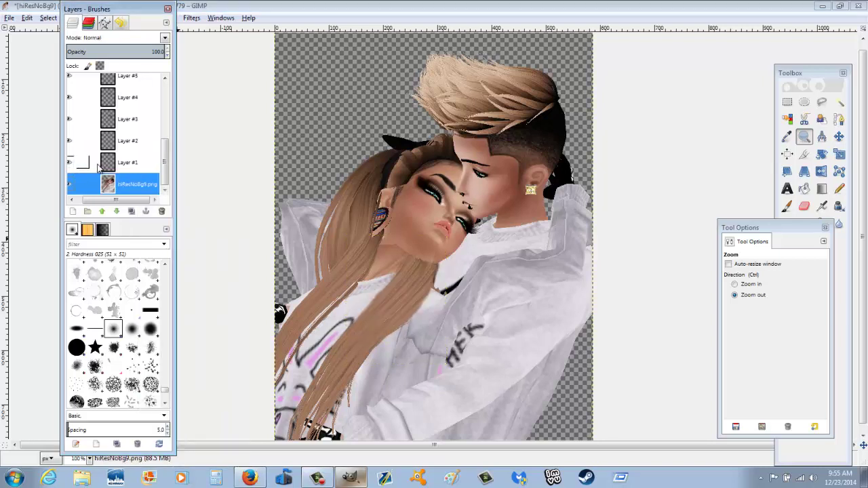
pyautogui.rightClick(136, 166)
pyautogui.click(178, 246)
# Merge the remaining layers, Layer #4 up through Layer #11, down into hiResNoBg9.png
pyautogui.rightClick(123, 169)
pyautogui.click(166, 246)
pyautogui.rightClick(122, 163)
pyautogui.click(165, 243)
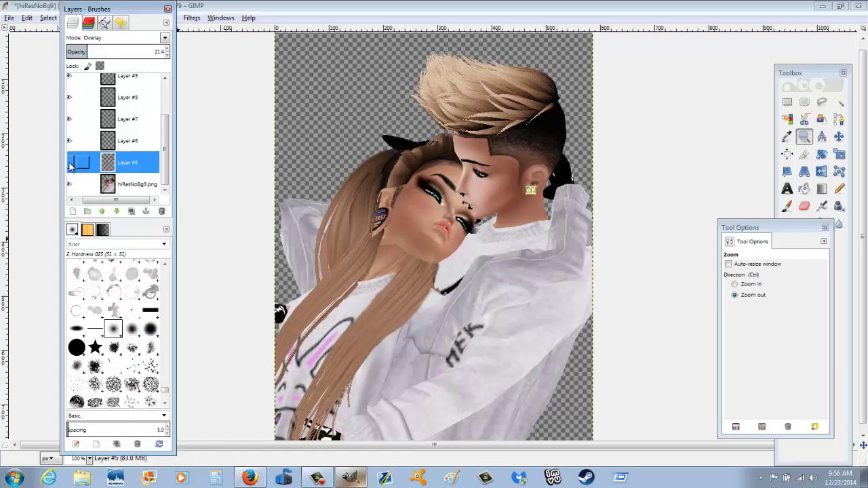
pyautogui.rightClick(112, 168)
pyautogui.click(136, 257)
pyautogui.rightClick(112, 169)
pyautogui.click(135, 257)
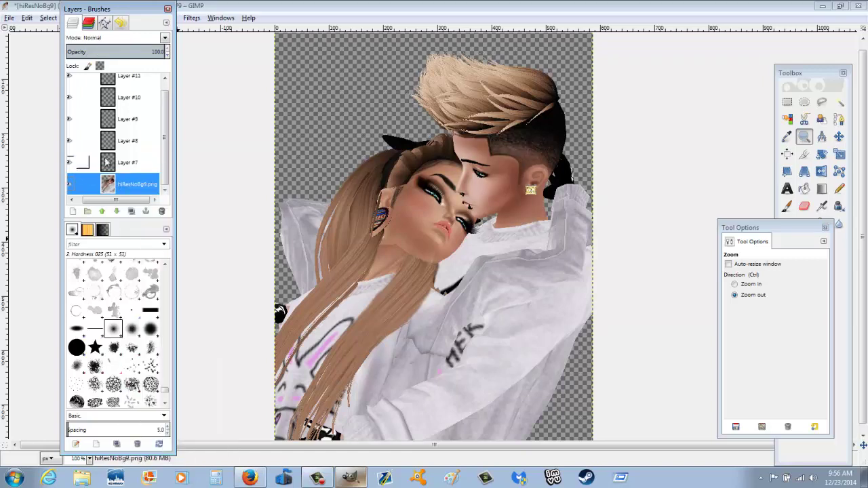
pyautogui.rightClick(105, 172)
pyautogui.click(133, 259)
pyautogui.rightClick(126, 148)
pyautogui.click(153, 232)
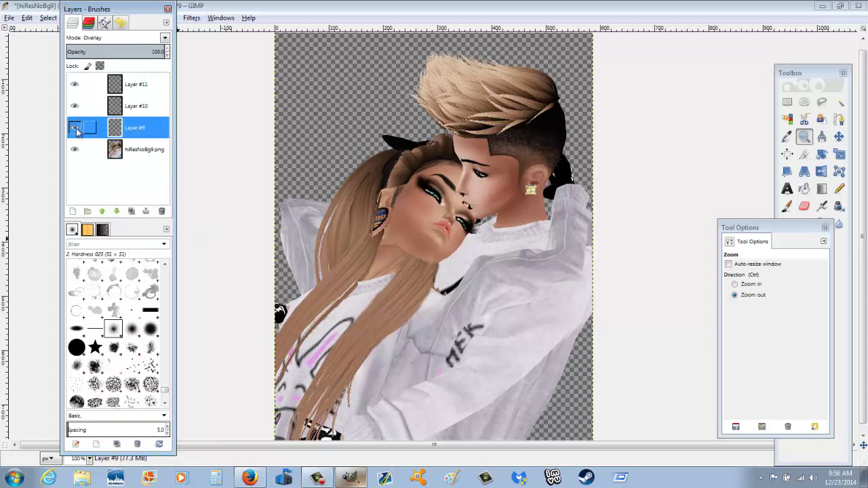
pyautogui.rightClick(118, 131)
pyautogui.click(164, 223)
pyautogui.rightClick(128, 109)
pyautogui.click(165, 201)
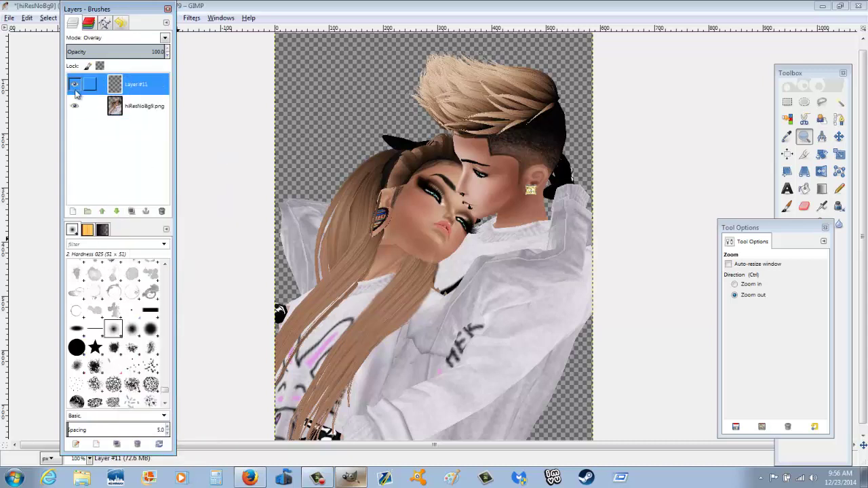
pyautogui.rightClick(132, 91)
pyautogui.click(159, 169)
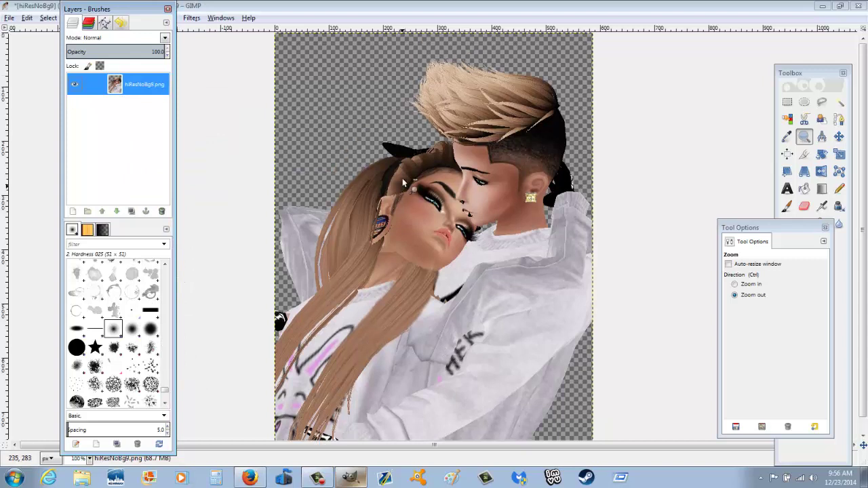
# Smudge light streaks on a new transparent layer set to Overlay at lowered opacity
pyautogui.press('p')
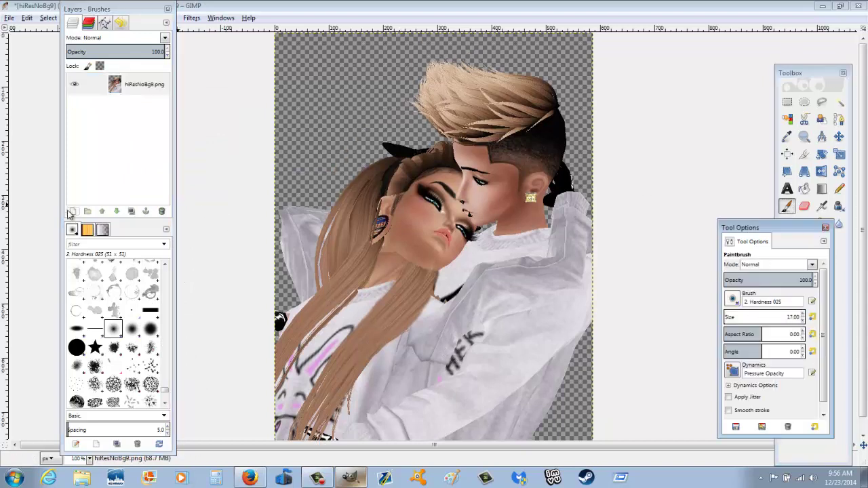
pyautogui.click(72, 211)
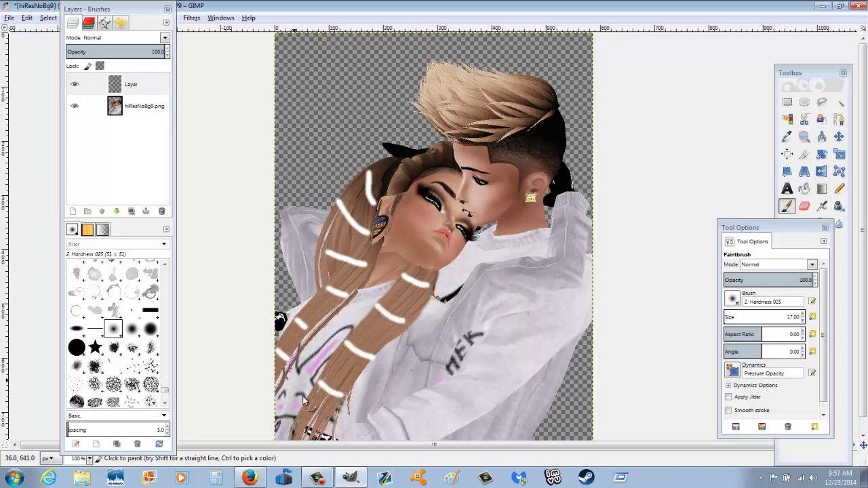
pyautogui.press('s')
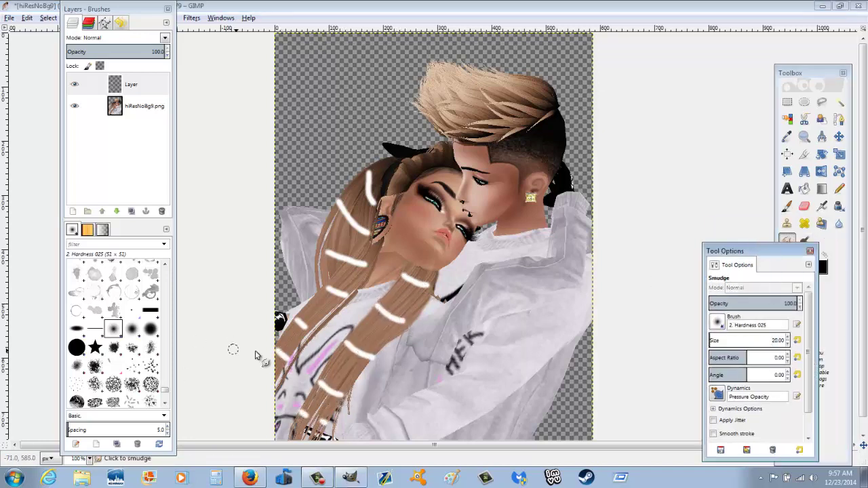
pyautogui.press(']')
pyautogui.press(']')
pyautogui.press(']')
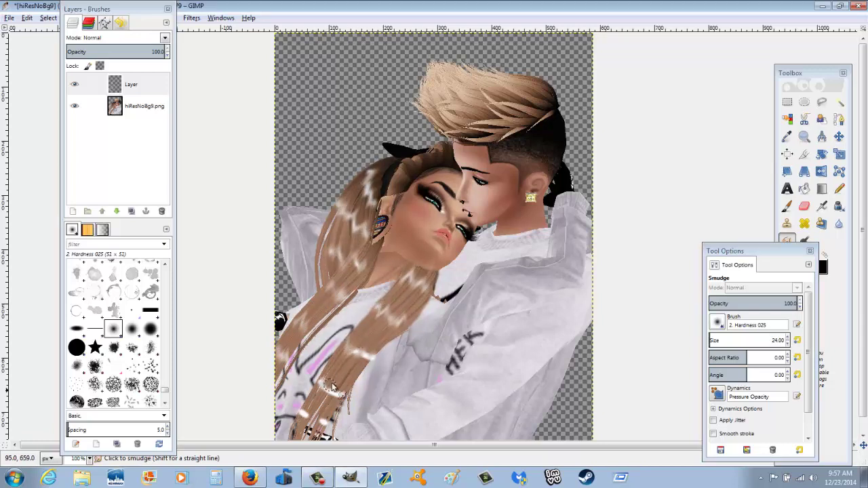
pyautogui.click(116, 38)
pyautogui.click(97, 170)
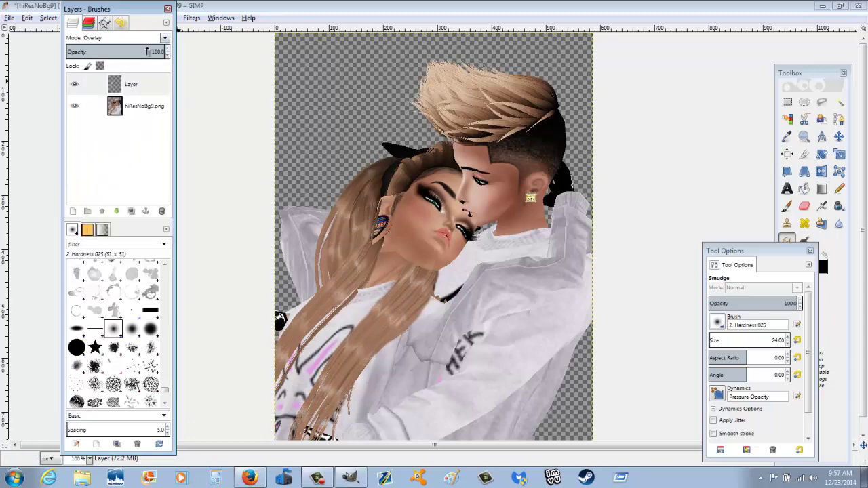
pyautogui.click(80, 51)
# Merge the retouch layer into the couple picture and open the background images as layers
pyautogui.rightClick(129, 85)
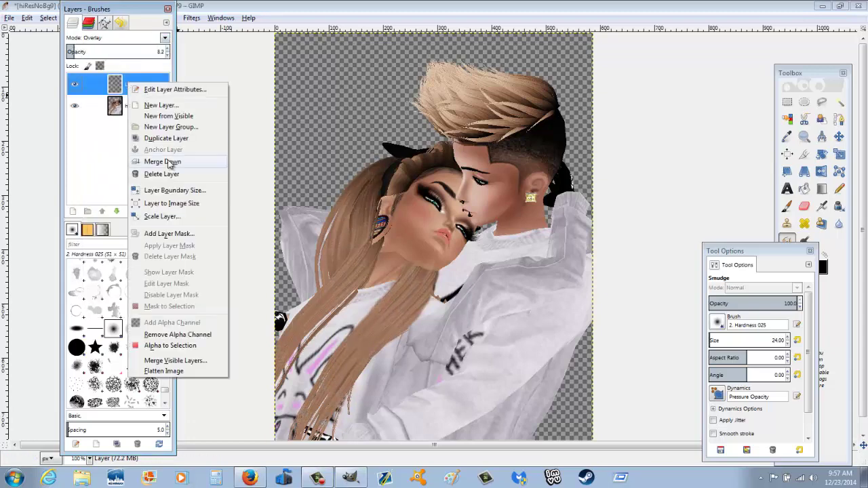
pyautogui.click(224, 103)
pyautogui.click(160, 199)
pyautogui.click(142, 106)
pyautogui.click(787, 136)
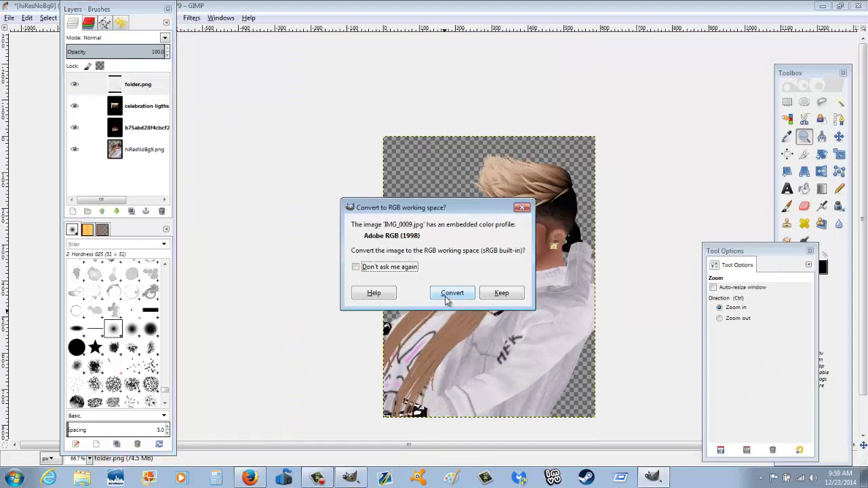
# Convert IMG_0009.jpg to the working colour space and enlarge the bokeh image to fill the canvas
pyautogui.click(447, 299)
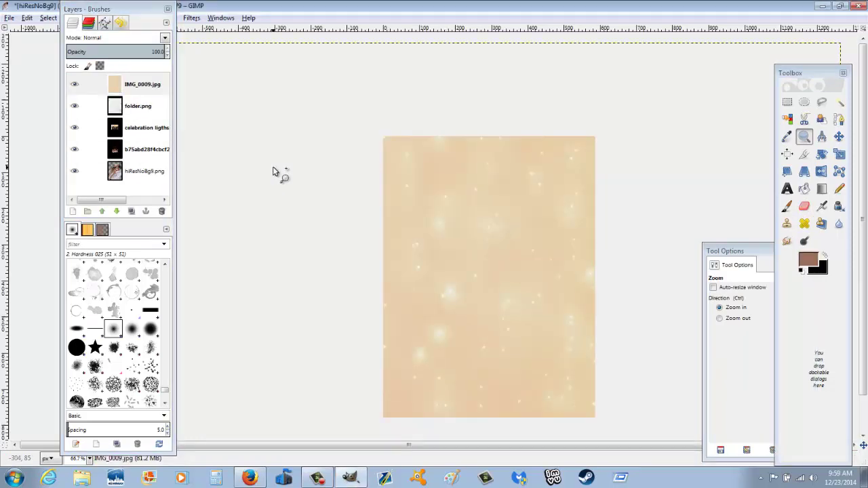
pyautogui.click(74, 84)
pyautogui.click(75, 106)
pyautogui.click(74, 128)
pyautogui.click(143, 149)
pyautogui.hotkey('shift', 's')
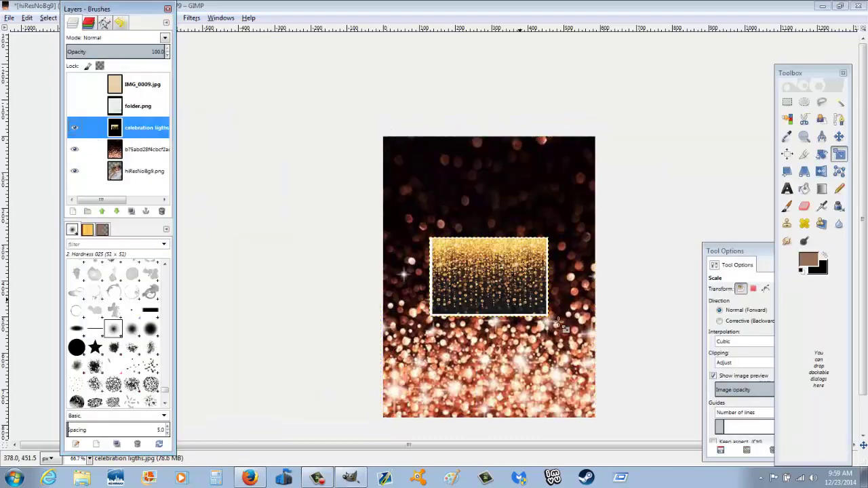
pyautogui.moveTo(548, 238); pyautogui.dragTo(593, 136)
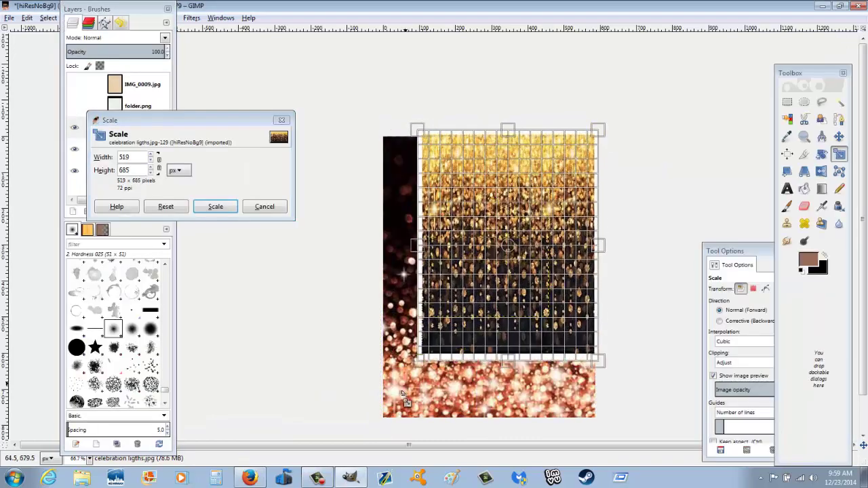
pyautogui.moveTo(422, 364); pyautogui.dragTo(368, 475)
pyautogui.click(213, 205)
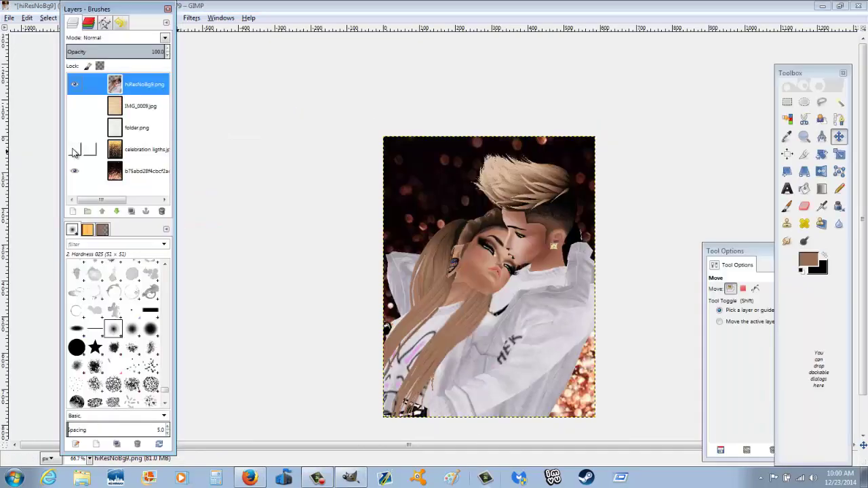
# Shift the couple right, show the beige IMG_0009 layer, and delete the celebration-lights and folder.png layers
pyautogui.moveTo(587, 382); pyautogui.dragTo(627, 393)
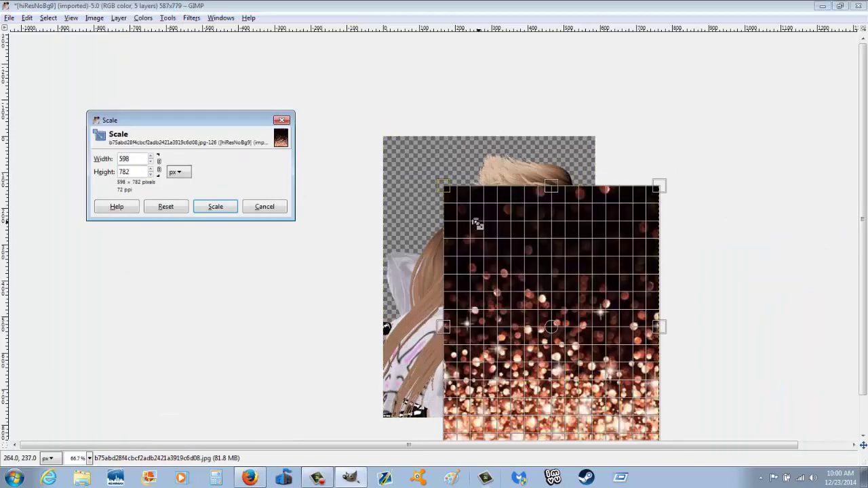
pyautogui.click(215, 206)
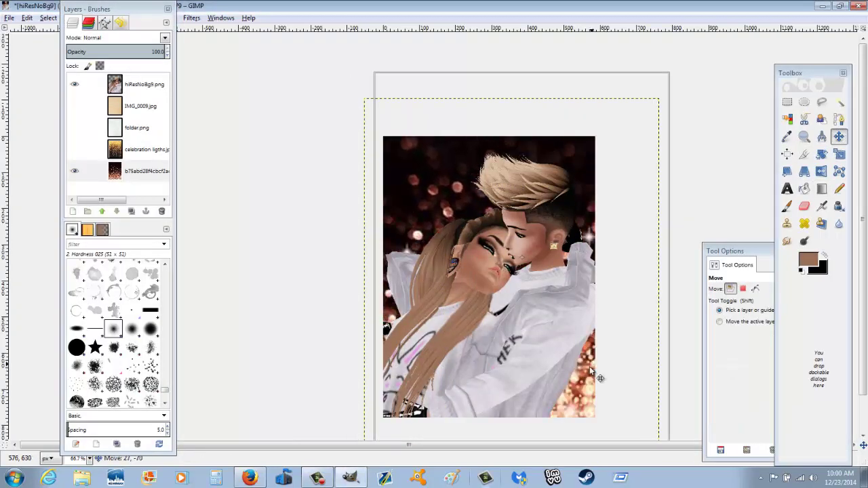
pyautogui.click(74, 149)
pyautogui.click(75, 105)
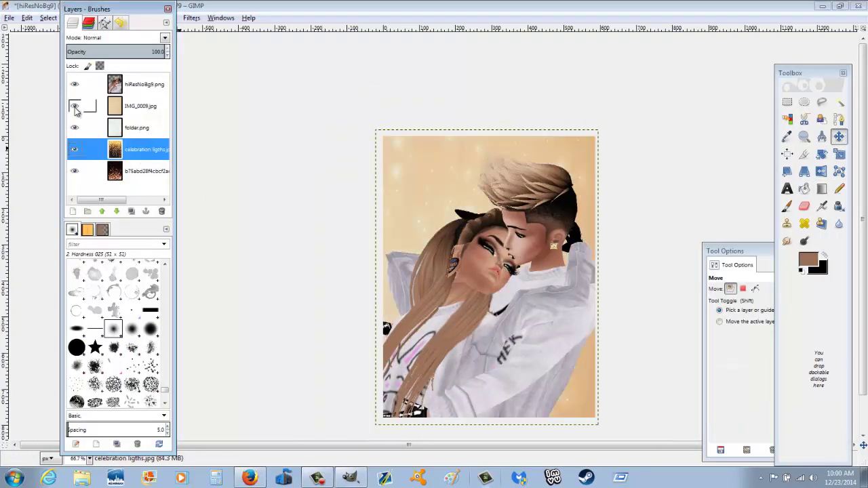
pyautogui.click(161, 211)
pyautogui.click(135, 128)
pyautogui.click(161, 211)
pyautogui.click(135, 105)
# Lower the beige IMG_0009 layer's opacity to 77.4 and try Multiply and other blend modes
pyautogui.click(806, 207)
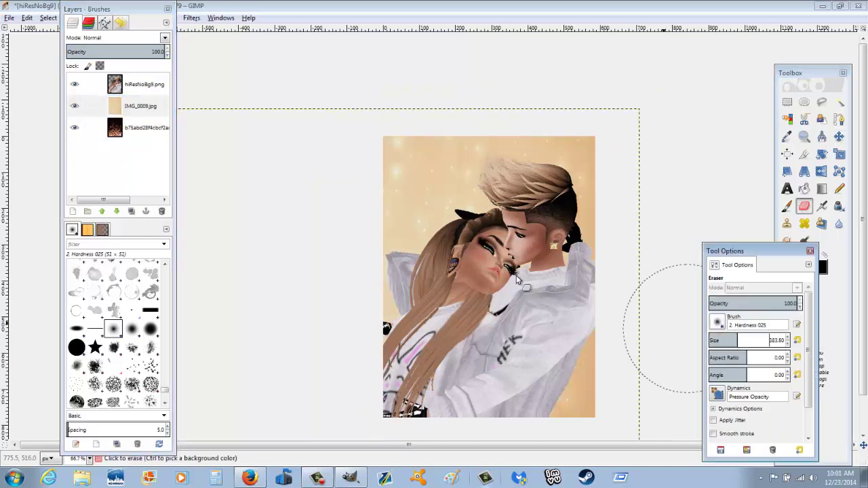
pyautogui.moveTo(162, 51)
pyautogui.mouseDown()
pyautogui.moveTo(120, 52)
pyautogui.moveTo(854, 117)
pyautogui.mouseUp()
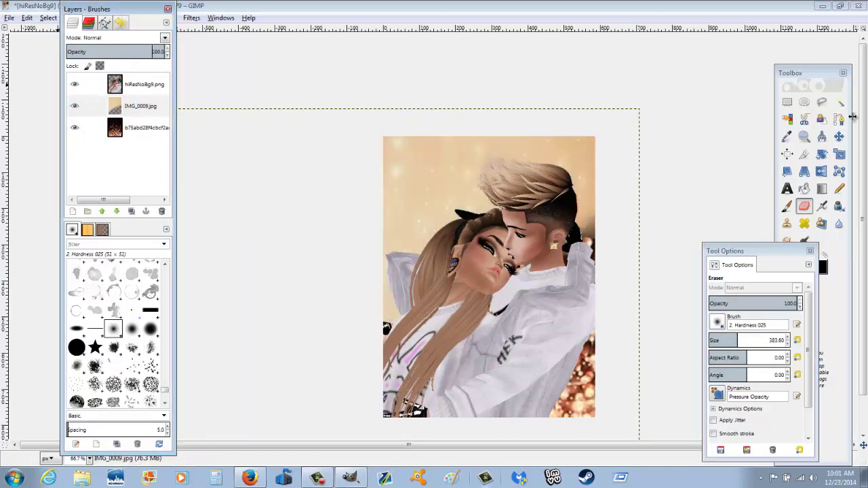
pyautogui.click(164, 38)
pyautogui.click(98, 142)
pyautogui.click(164, 38)
pyautogui.click(99, 142)
pyautogui.click(164, 39)
pyautogui.click(102, 209)
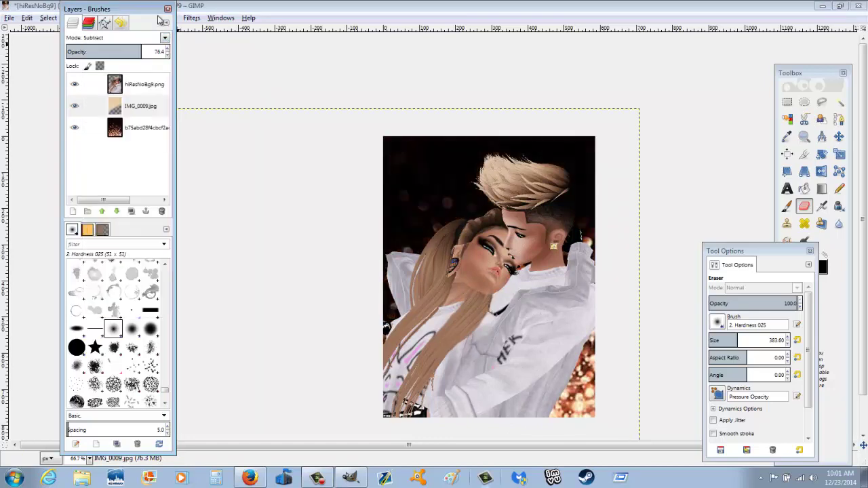
# Compare Saturation, Dodge and Darken only modes before settling on Overlay
pyautogui.click(102, 106)
pyautogui.click(164, 38)
pyautogui.click(125, 185)
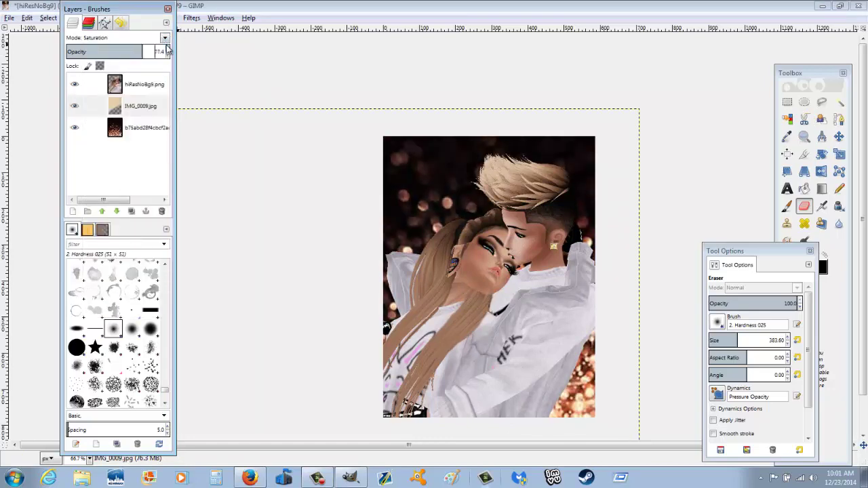
pyautogui.click(164, 38)
pyautogui.click(98, 103)
pyautogui.click(165, 38)
pyautogui.click(98, 116)
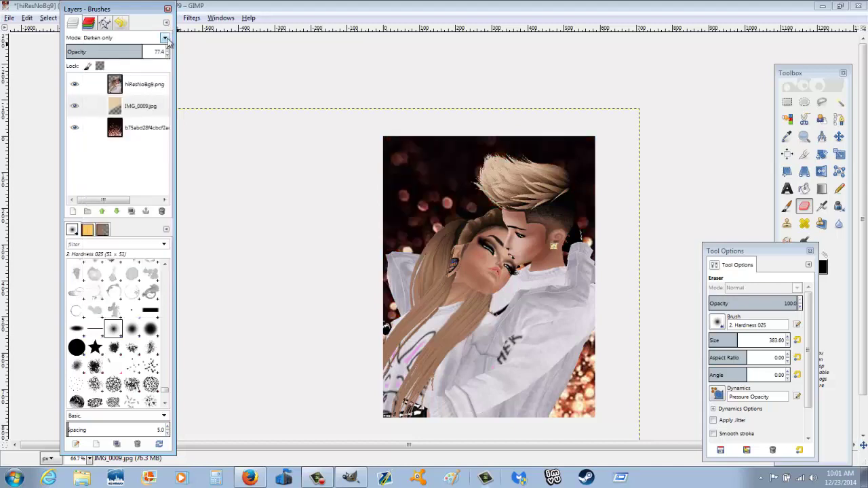
pyautogui.click(164, 38)
pyautogui.click(98, 88)
pyautogui.click(99, 129)
pyautogui.click(79, 107)
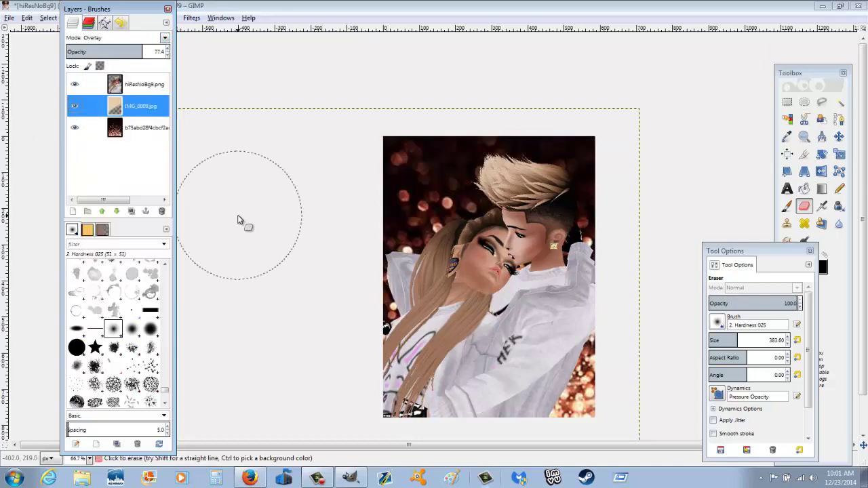
pyautogui.scroll(-3, 121, 348)
pyautogui.scroll(-3, 120, 348)
pyautogui.scroll(-3, 121, 348)
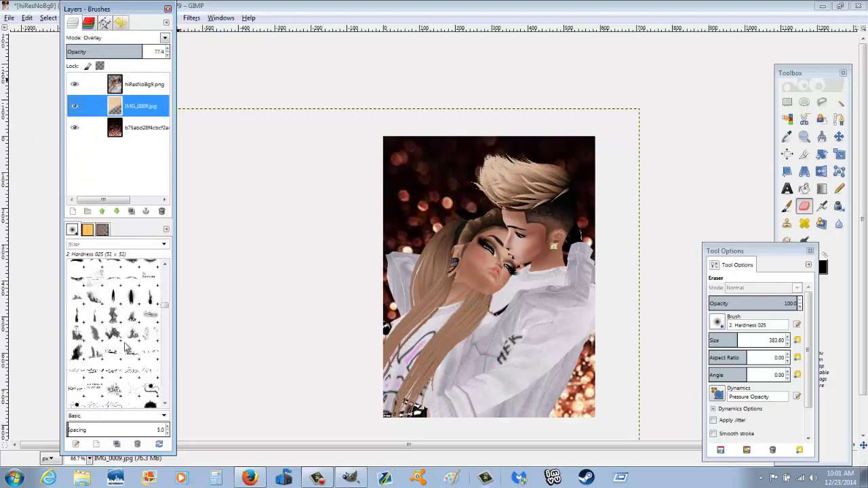
# Add the title 'Forever & Always' as white script text
pyautogui.moveTo(378, 164); pyautogui.dragTo(571, 216)
pyautogui.write('Forever & Always')
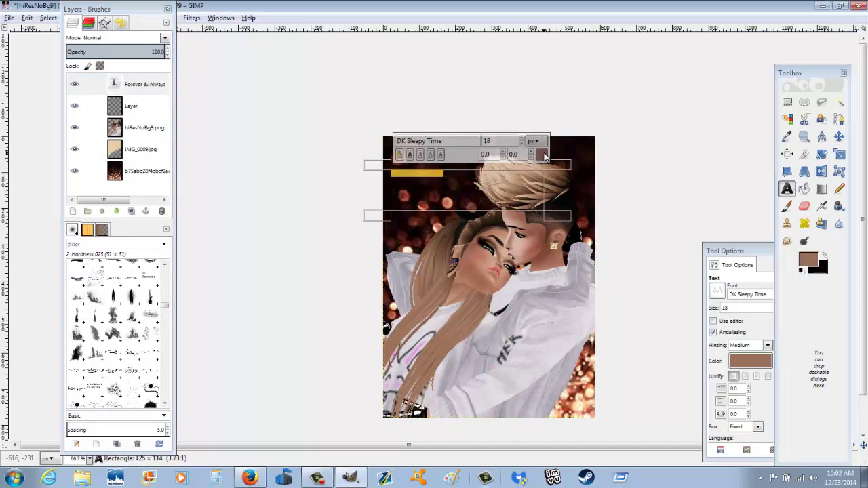
pyautogui.click(545, 156)
pyautogui.click(239, 266)
pyautogui.write('&')
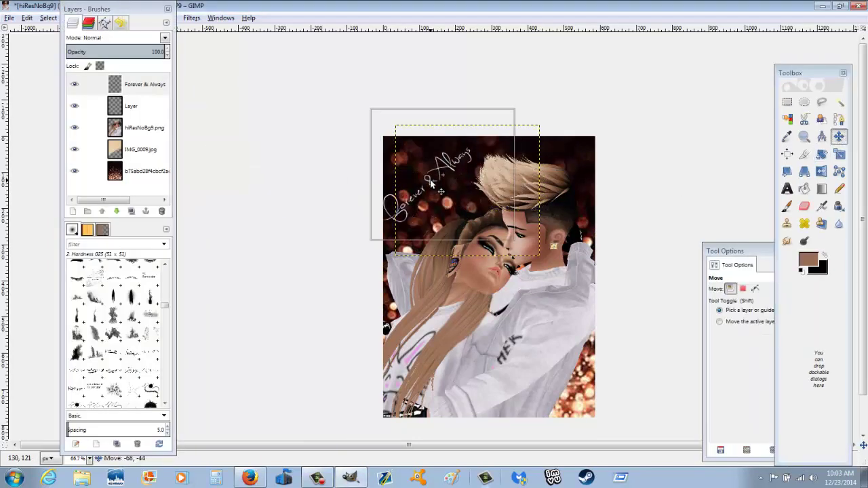
# Resize and narrow the title, placing it across the upper left of the picture
pyautogui.click(839, 155)
pyautogui.click(509, 220)
pyautogui.press('Return')
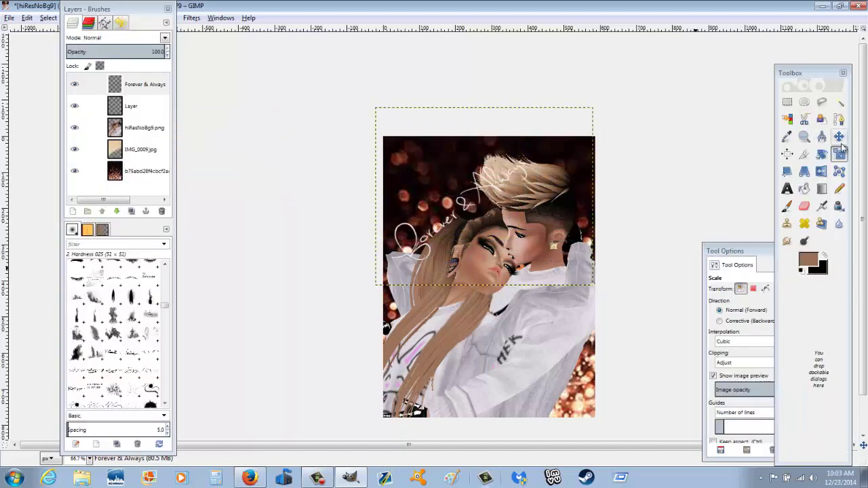
pyautogui.press('m')
pyautogui.moveTo(478, 220); pyautogui.dragTo(461, 178)
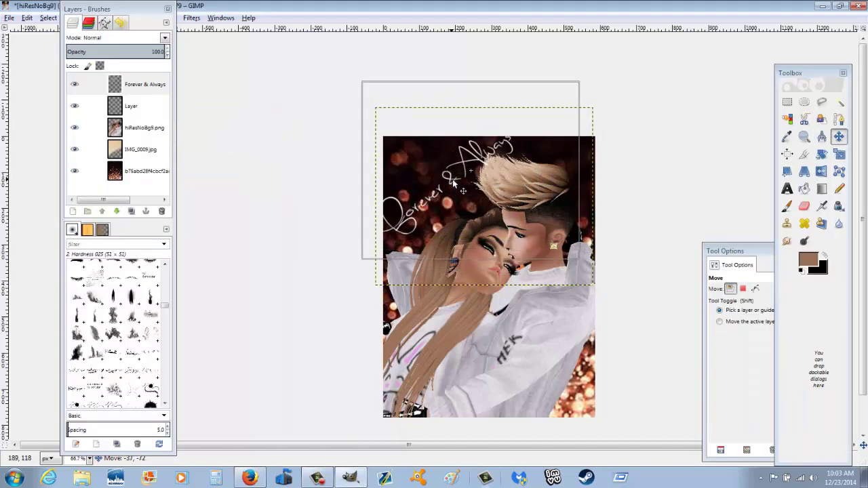
pyautogui.hotkey('shift', 's')
pyautogui.moveTo(581, 173); pyautogui.dragTo(555, 173)
pyautogui.press('Return')
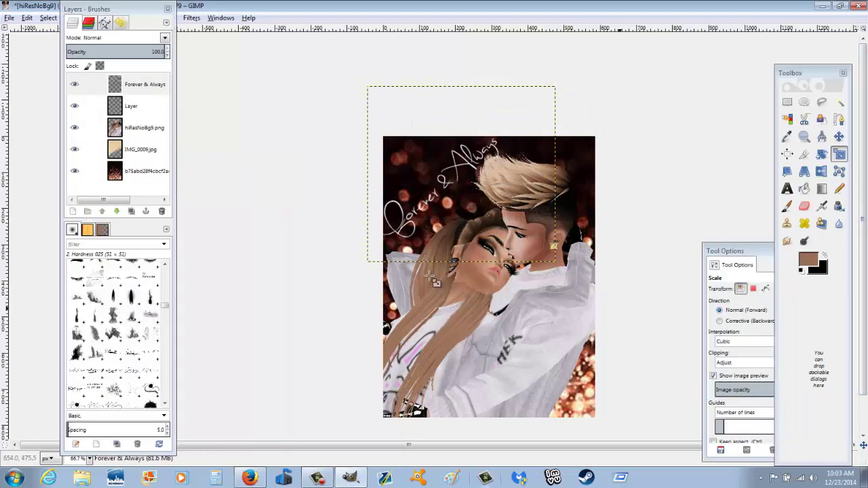
pyautogui.click(131, 106)
# Add the couple's names as dark text at size 110 near the bottom of the picture
pyautogui.click(786, 188)
pyautogui.moveTo(416, 324); pyautogui.dragTo(597, 366)
pyautogui.click(567, 314)
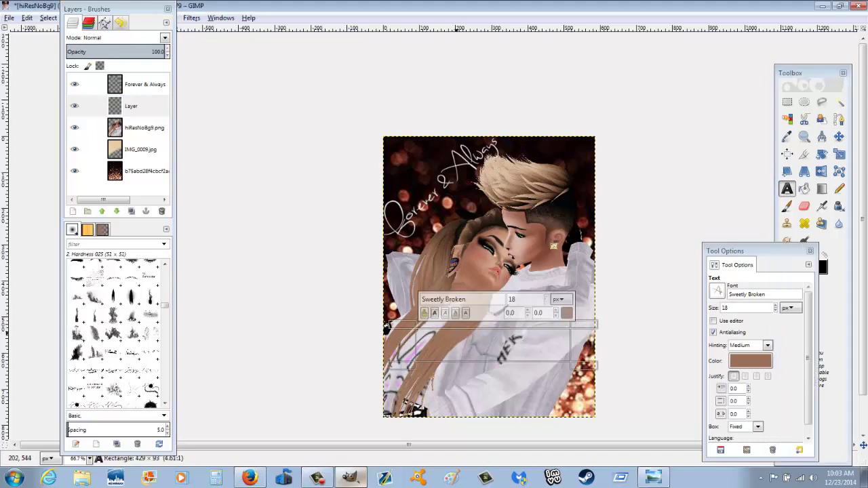
pyautogui.write('Rita & Kyle')
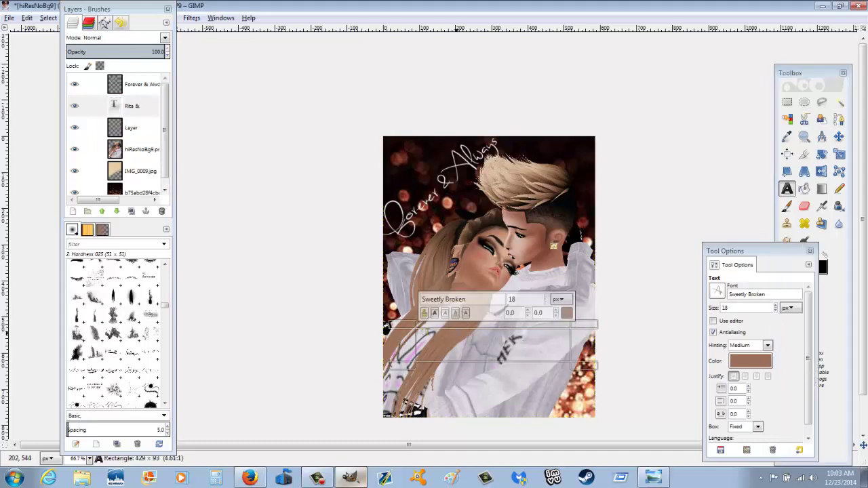
pyautogui.click(547, 299)
pyautogui.write('110')
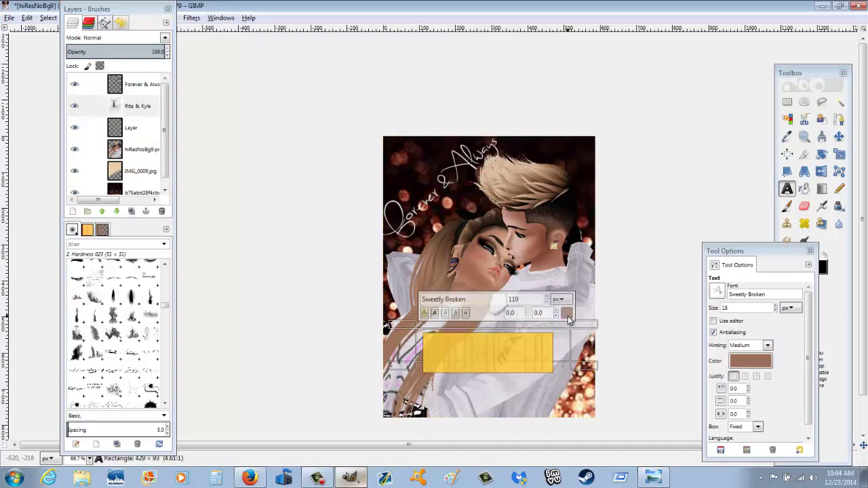
pyautogui.click(567, 312)
pyautogui.click(184, 209)
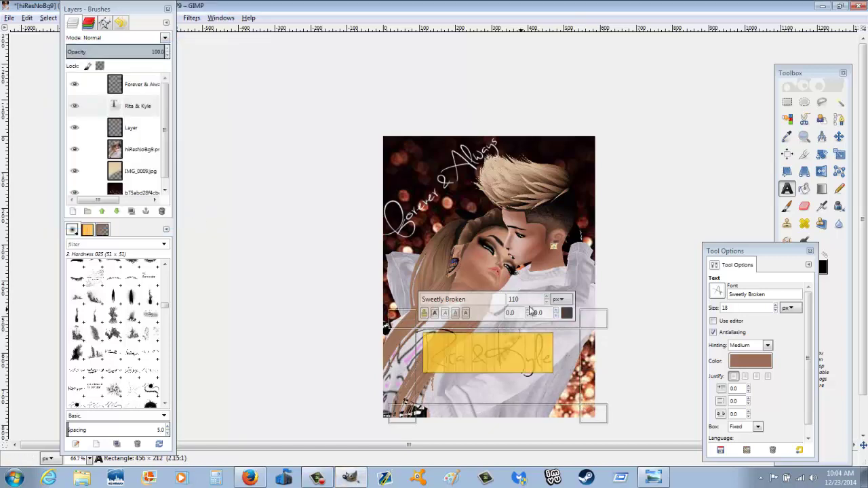
pyautogui.scroll(-16, 527, 300)
# Give the names a different font, tilt them slightly and move them to the lower right
pyautogui.click(717, 292)
pyautogui.scroll(5, 746, 367)
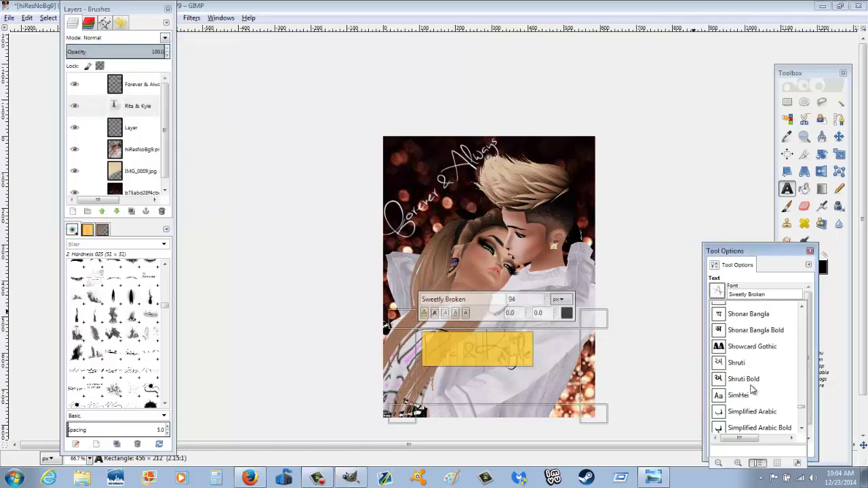
pyautogui.scroll(5, 746, 380)
pyautogui.click(746, 383)
pyautogui.click(822, 155)
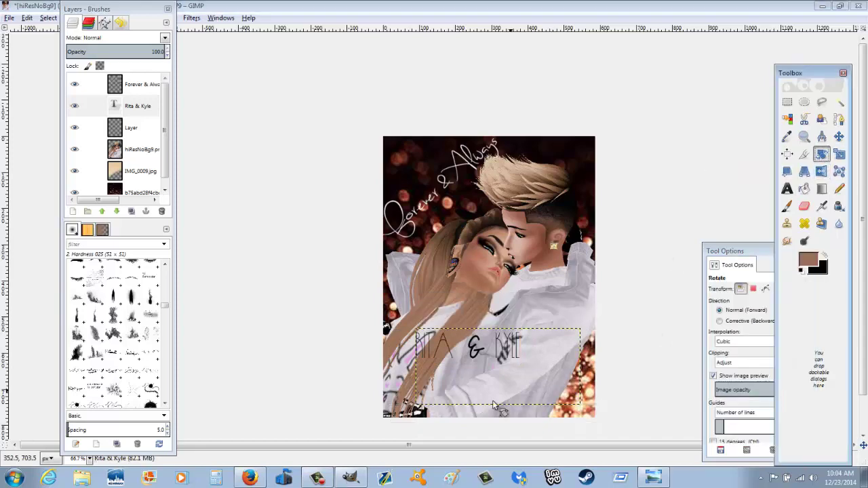
pyautogui.moveTo(502, 393); pyautogui.dragTo(522, 377)
pyautogui.click(300, 202)
pyautogui.press('m')
pyautogui.moveTo(476, 358); pyautogui.dragTo(517, 369)
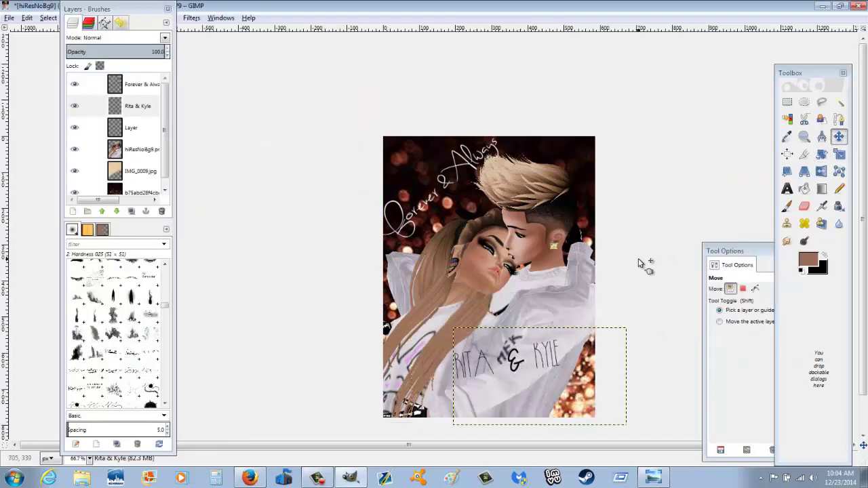